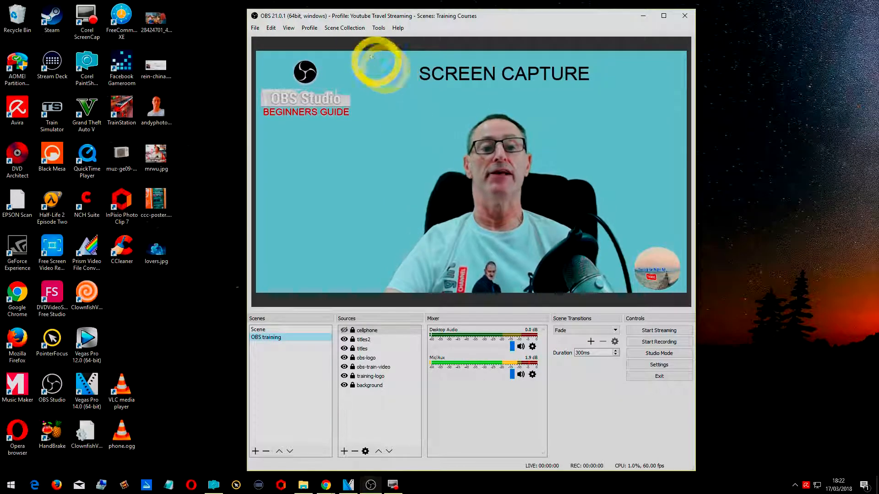
- Switch to the TRAVEL LIVE STREAMING scene collection
click(350, 28)
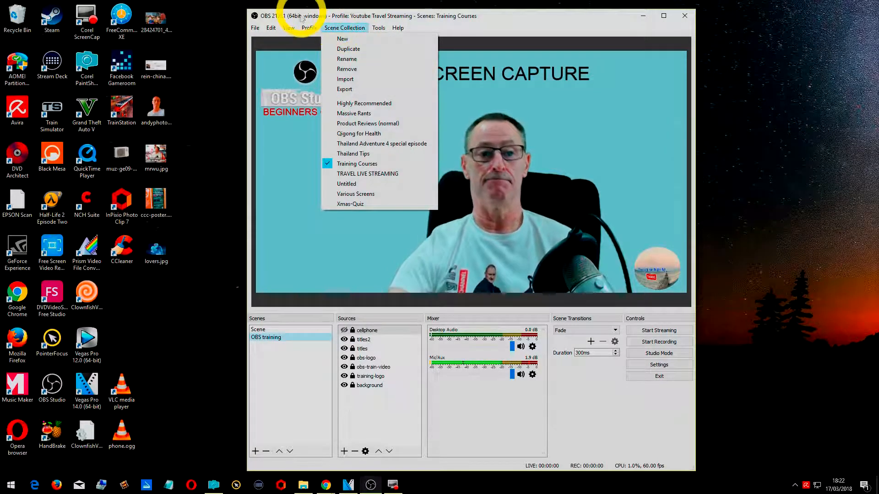
click(288, 27)
click(348, 28)
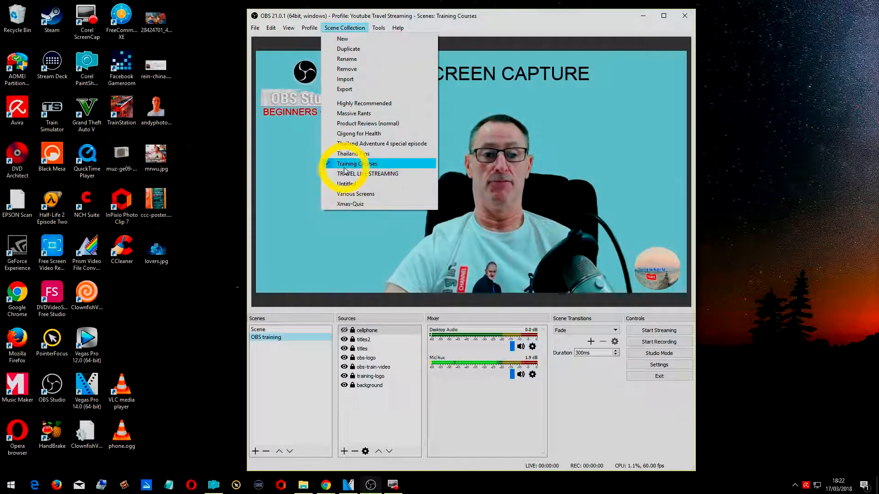
click(342, 182)
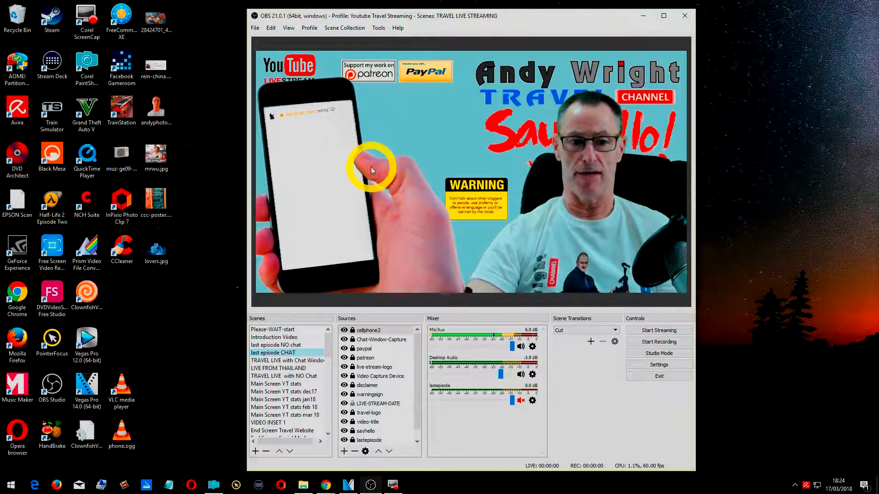
- Examine the Chat-Window-Capture source's visibility in the scene and the display settings in its properties
click(344, 28)
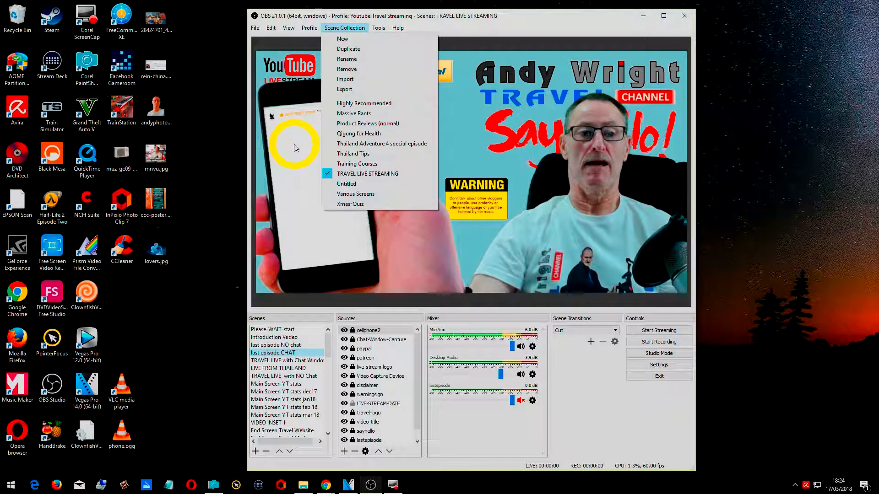
click(367, 340)
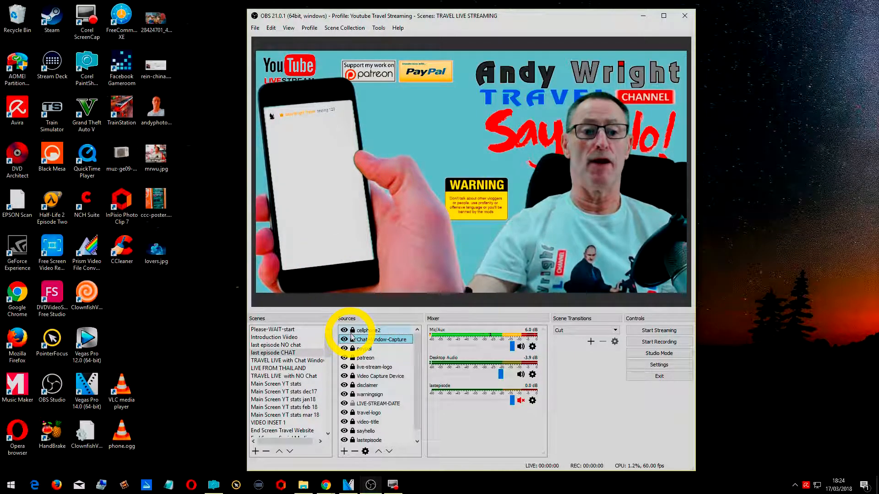
key(Return)
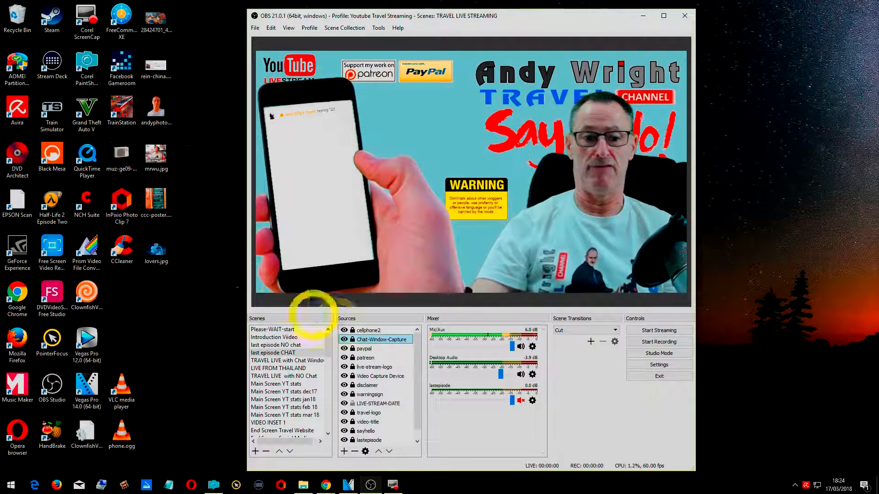
click(345, 340)
click(344, 340)
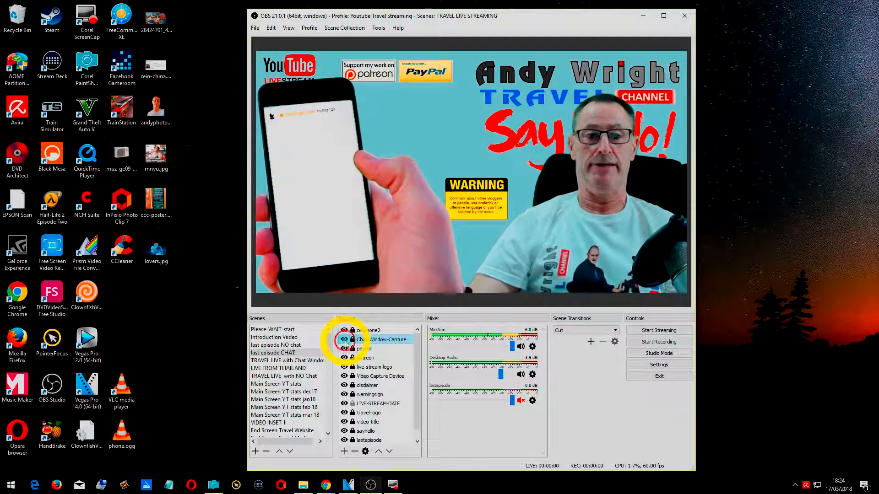
right_click(364, 341)
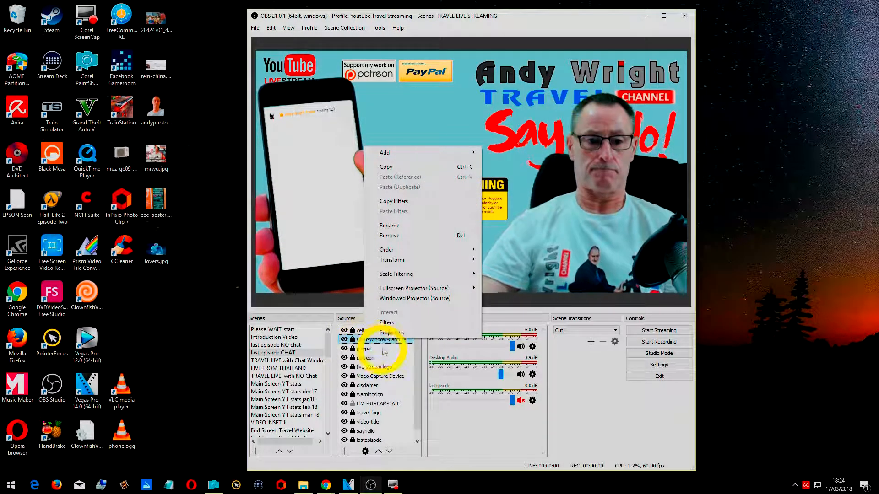
click(393, 334)
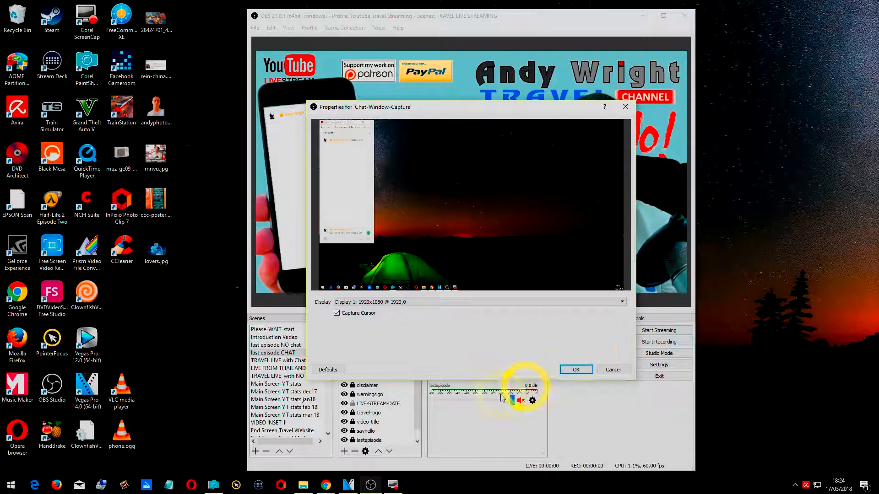
click(598, 369)
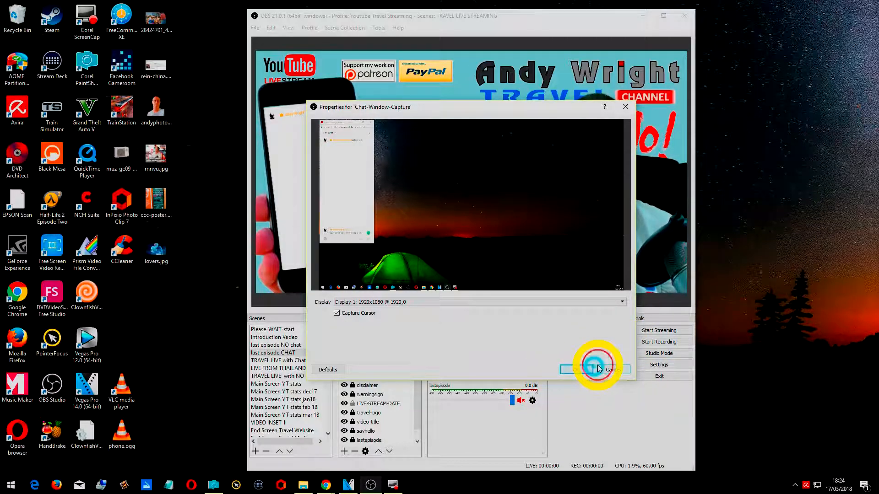
click(601, 369)
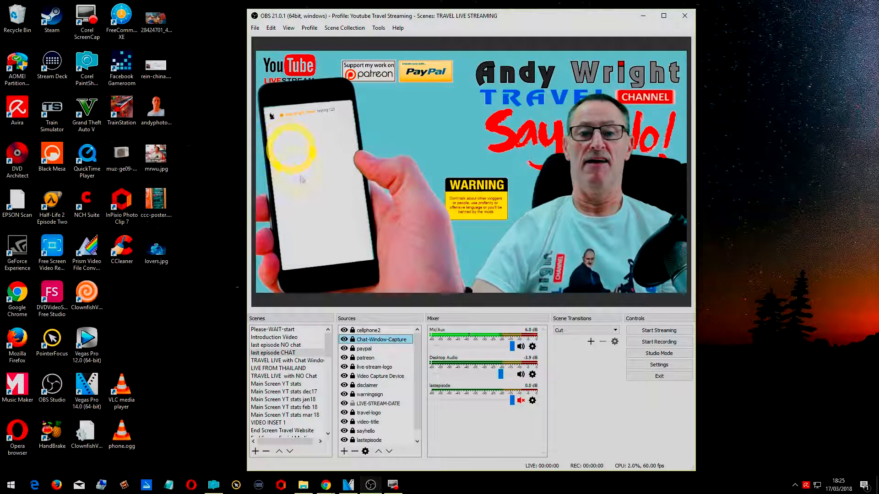
- Switch back to the Training Courses scene collection and check the filters of the obs-train-video source
click(330, 29)
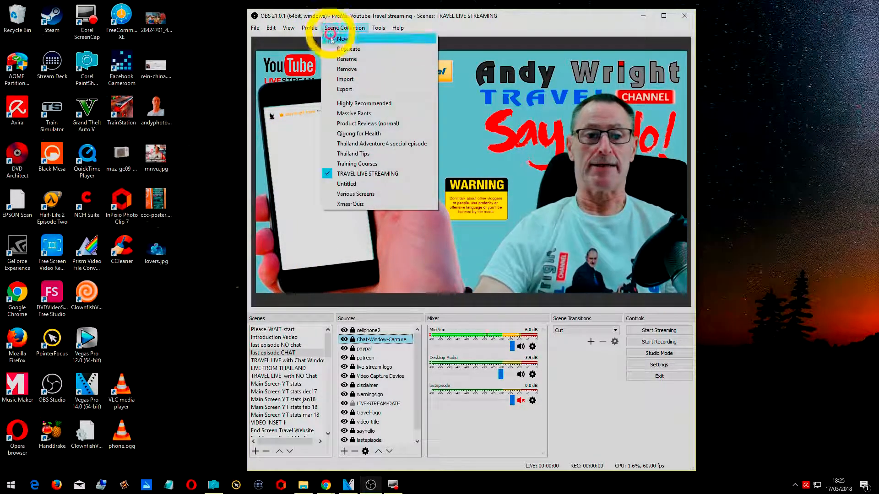
click(348, 163)
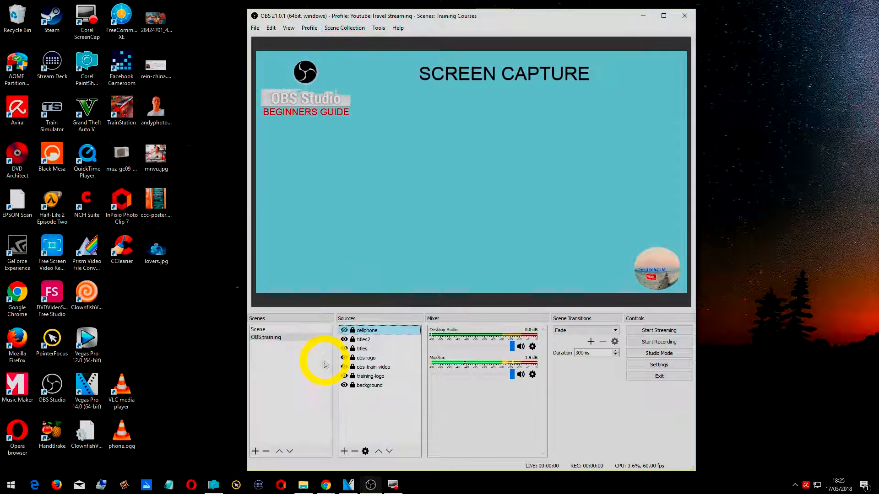
right_click(383, 369)
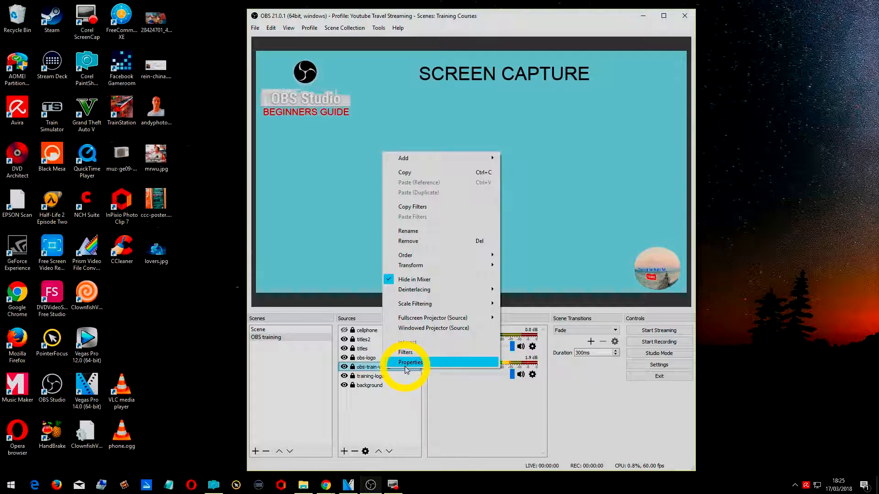
click(417, 353)
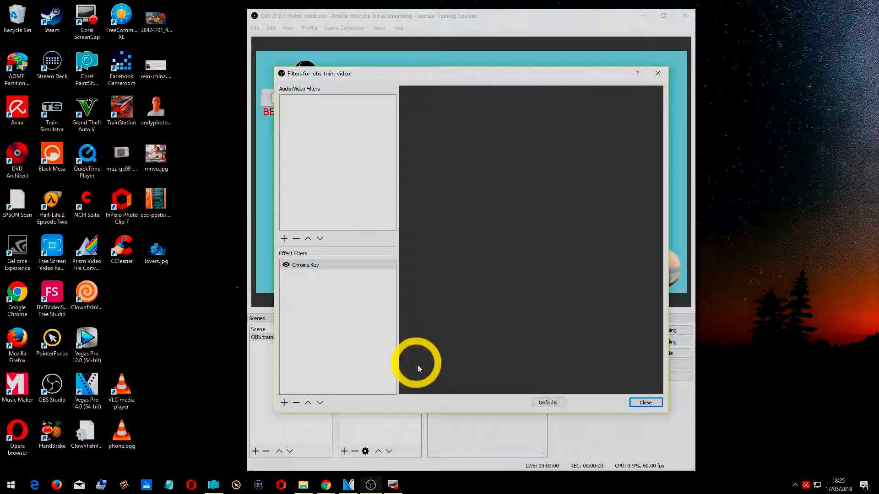
click(643, 402)
- Activate the Logitech HD Pro Webcam C920 in the properties of the obs-train-video source
right_click(368, 368)
click(390, 360)
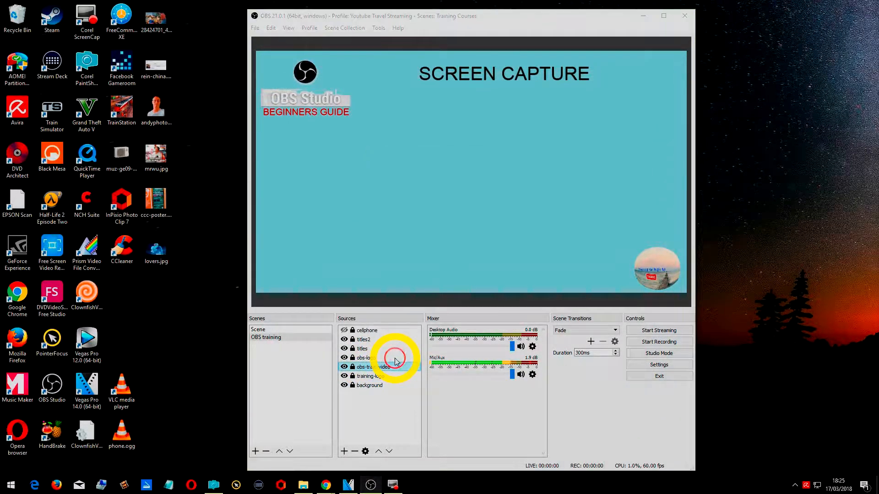
click(381, 286)
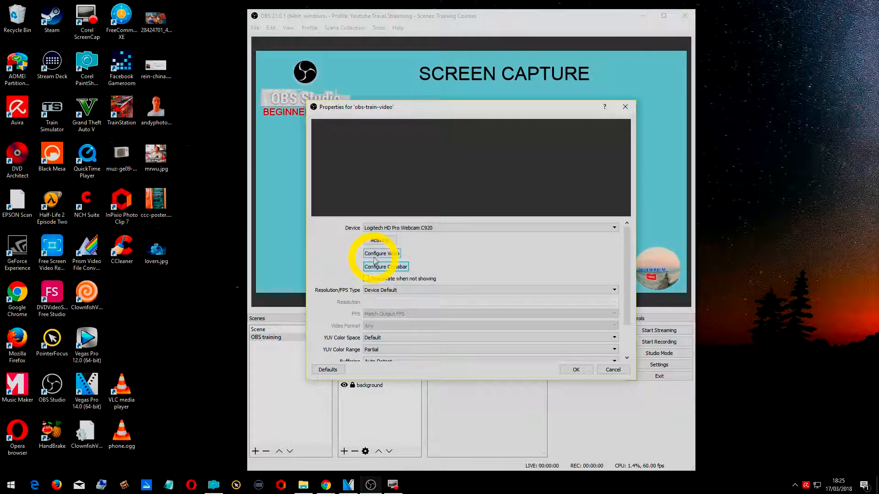
click(376, 241)
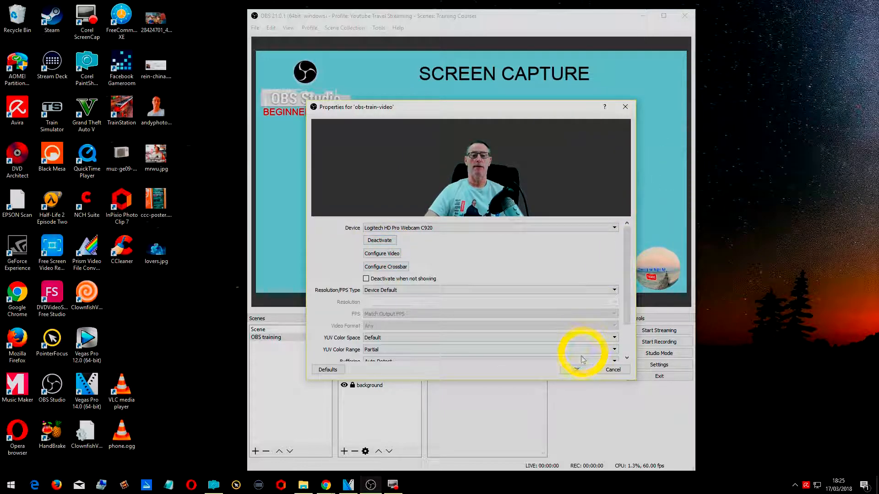
click(577, 370)
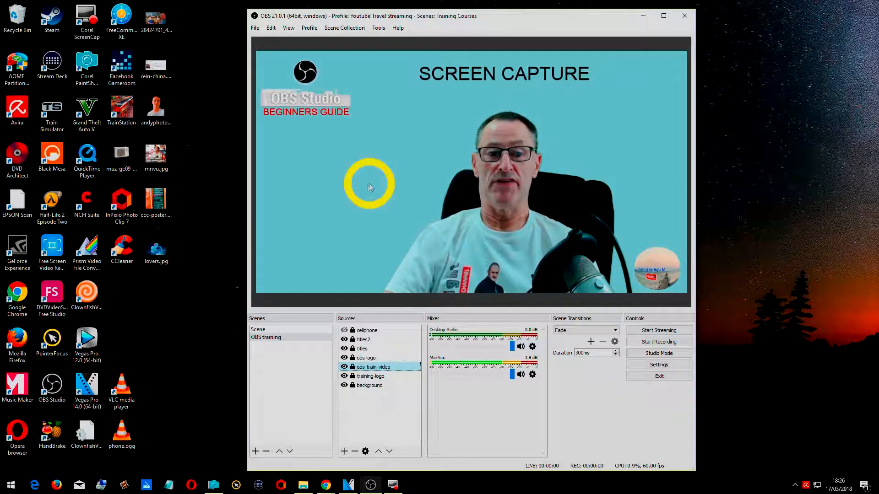
- Show the cellphone source in the scene and add a Chroma Key filter to it with the default green key color
click(363, 331)
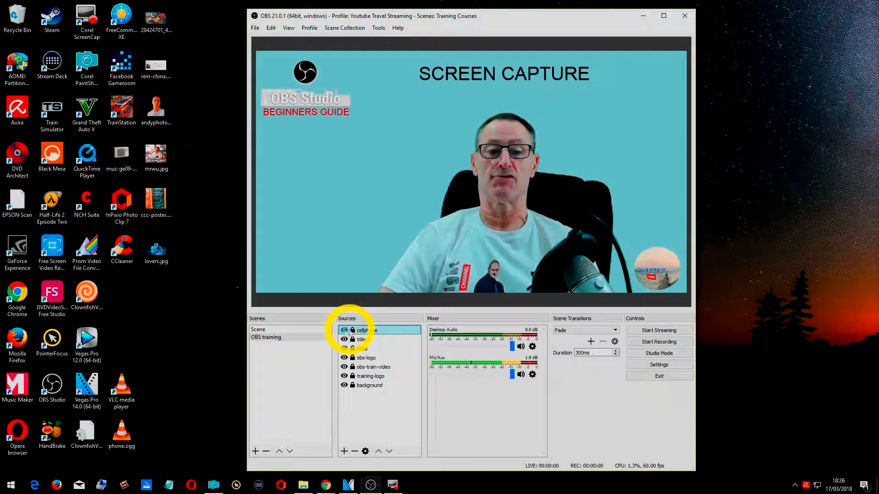
click(344, 330)
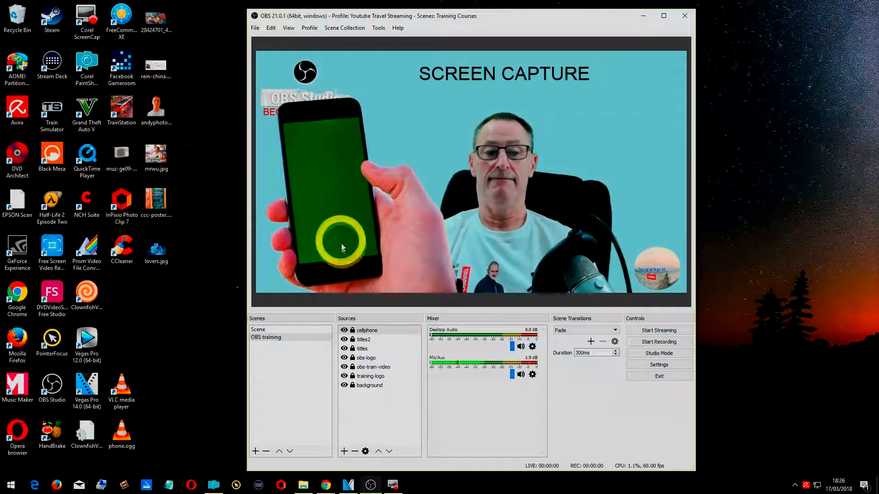
right_click(369, 331)
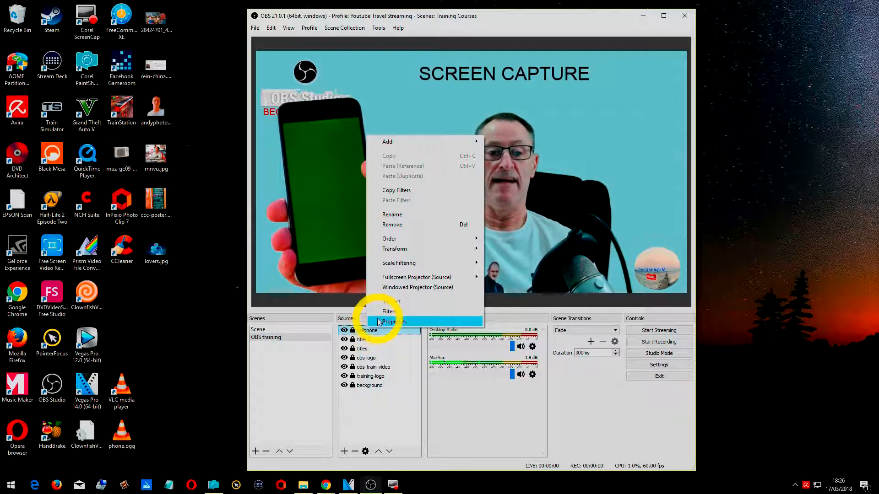
click(396, 312)
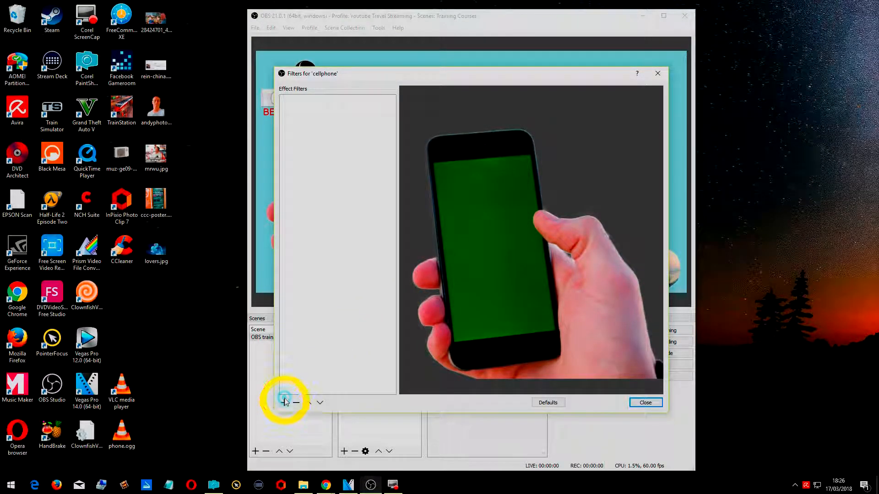
click(285, 402)
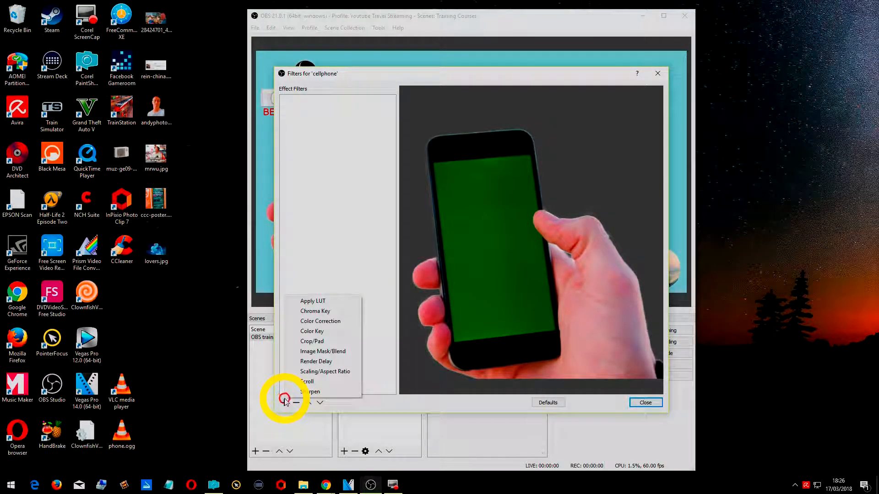
click(326, 311)
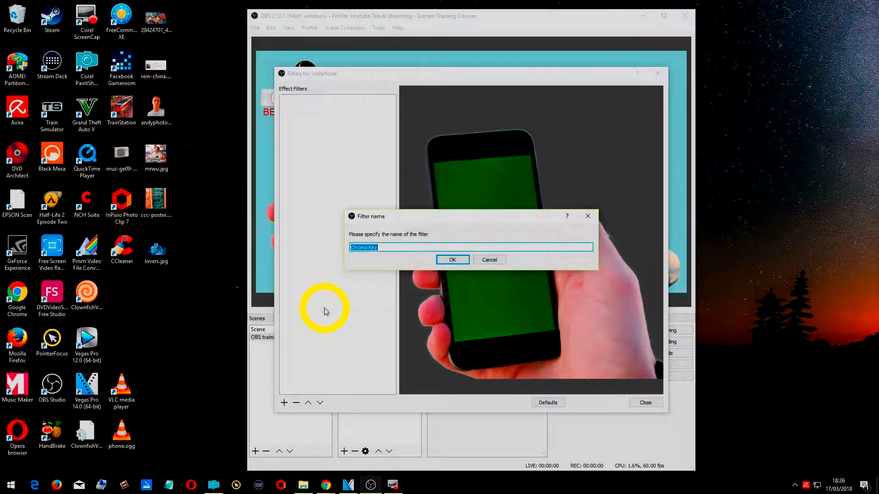
click(441, 260)
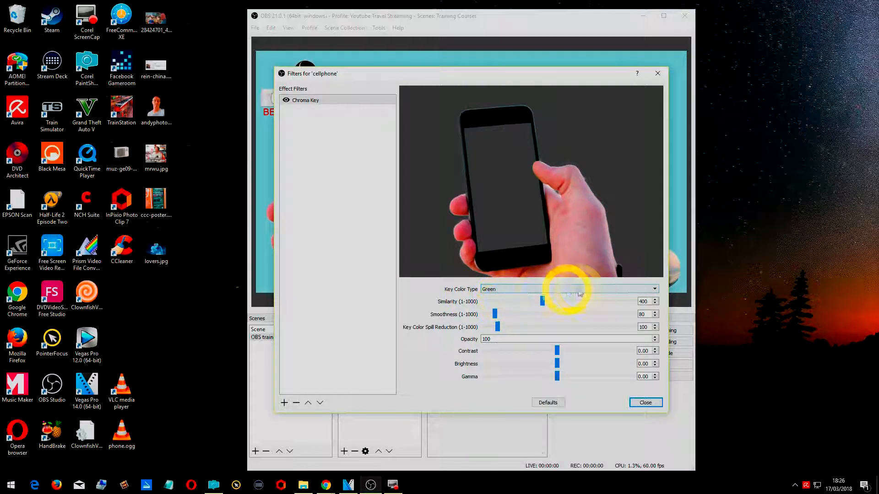
click(650, 404)
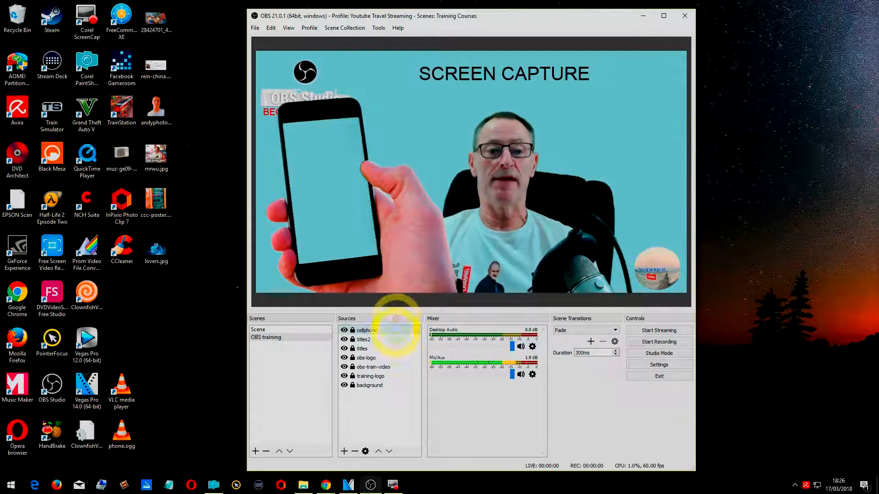
- Add a new Display Capture source named yt-chat that captures Display 1 (1920x1080 @ 1920,0)
click(344, 451)
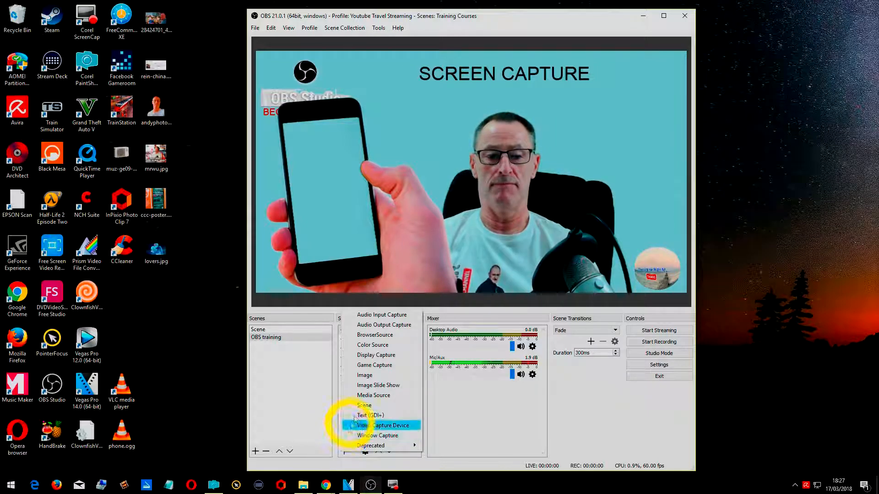
click(379, 356)
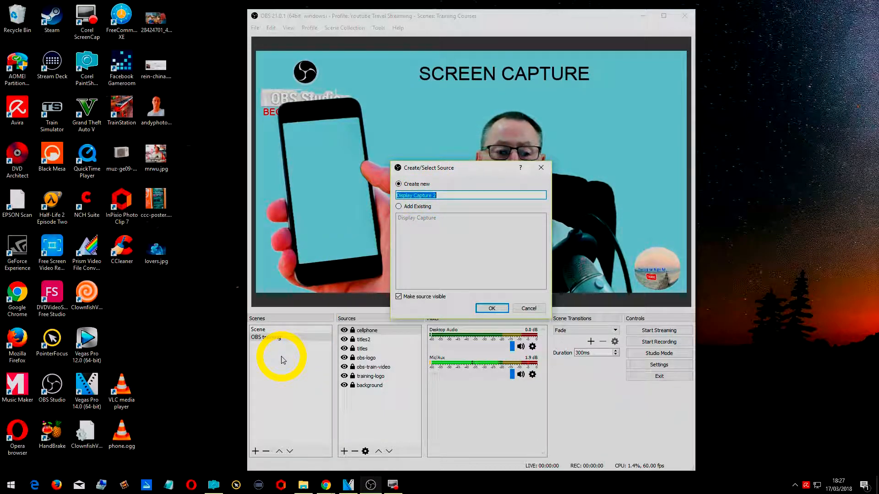
click(344, 331)
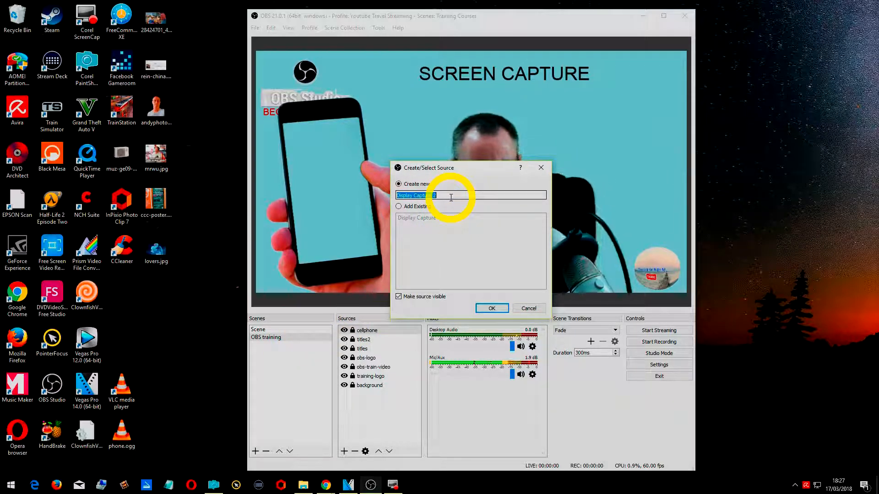
text(yt-chat)
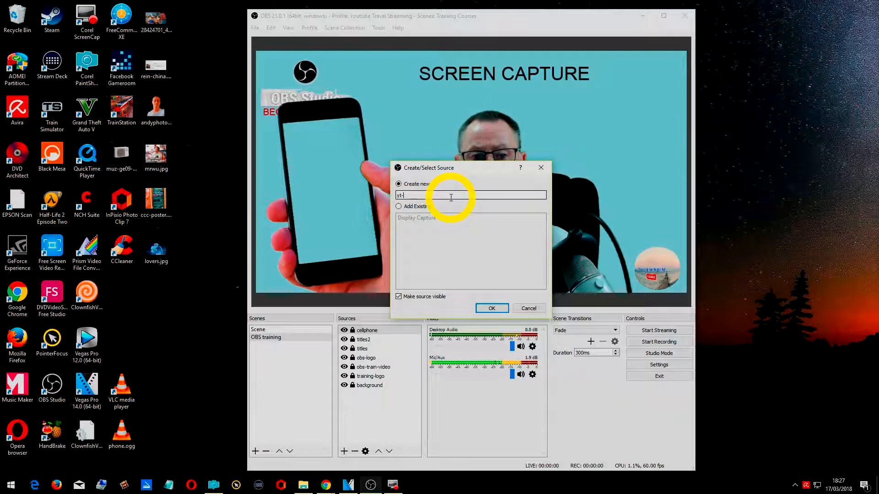
key(Return)
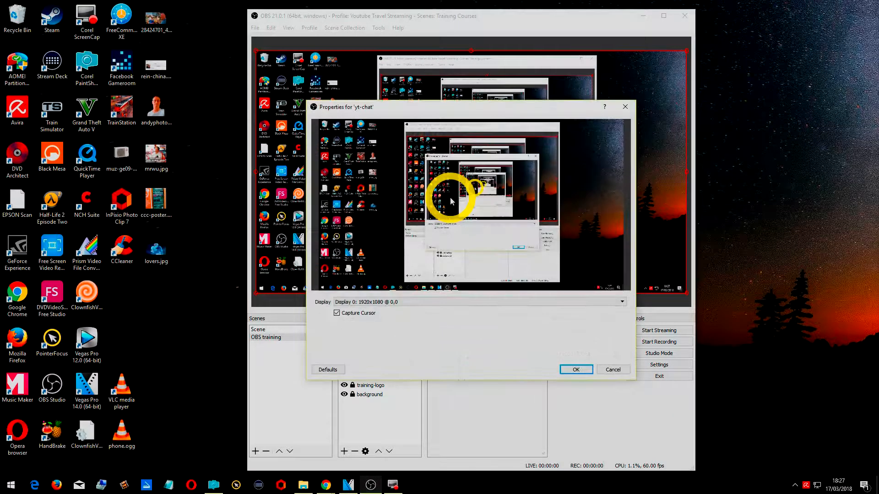
click(434, 306)
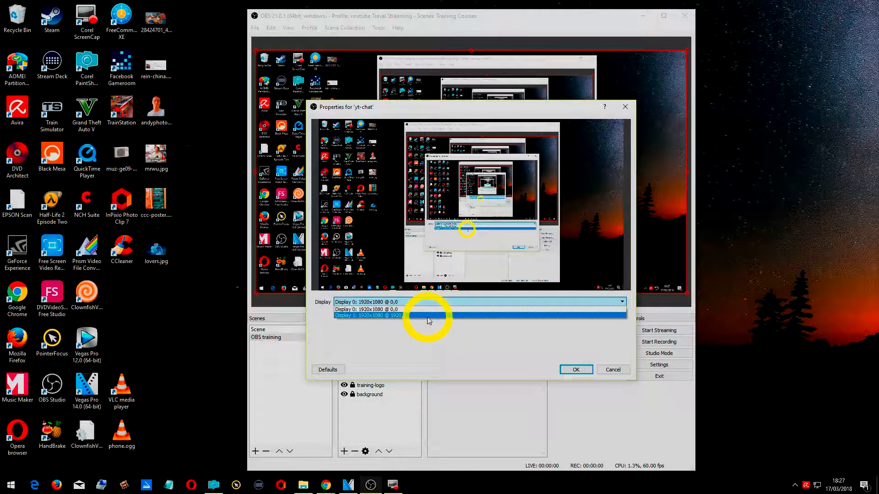
click(429, 316)
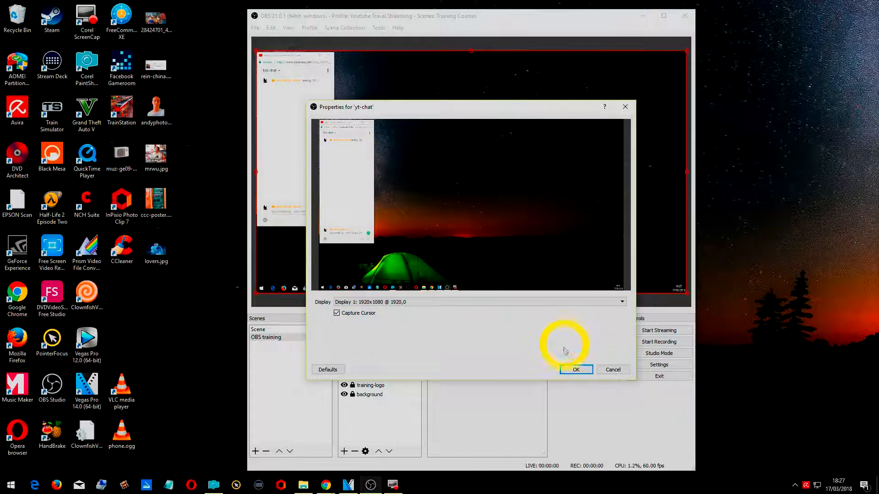
click(576, 370)
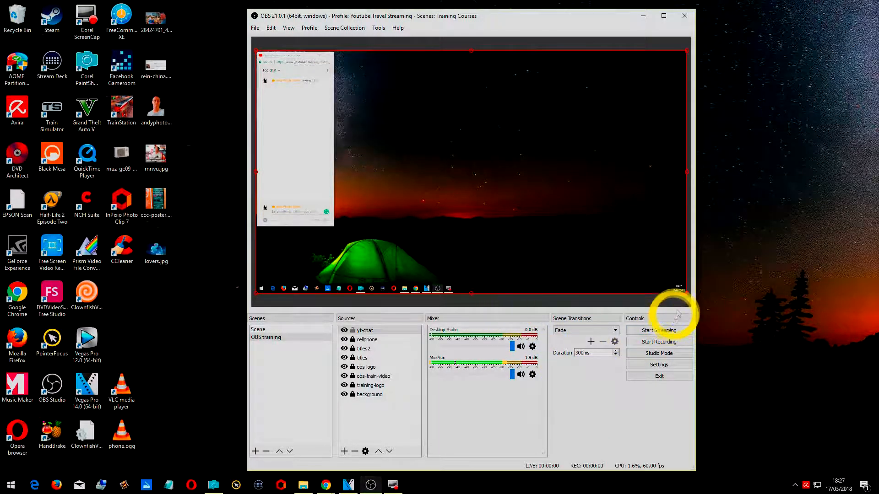
- Scale the yt-chat capture down slightly in the scene, to about 1888 x 1062
click(686, 295)
drag(687, 295, 274, 287)
key(ctrl+r)
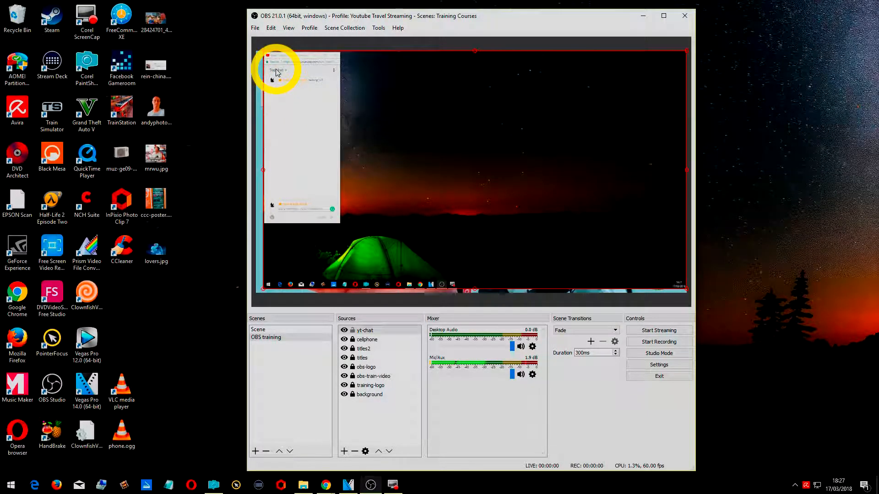
click(269, 28)
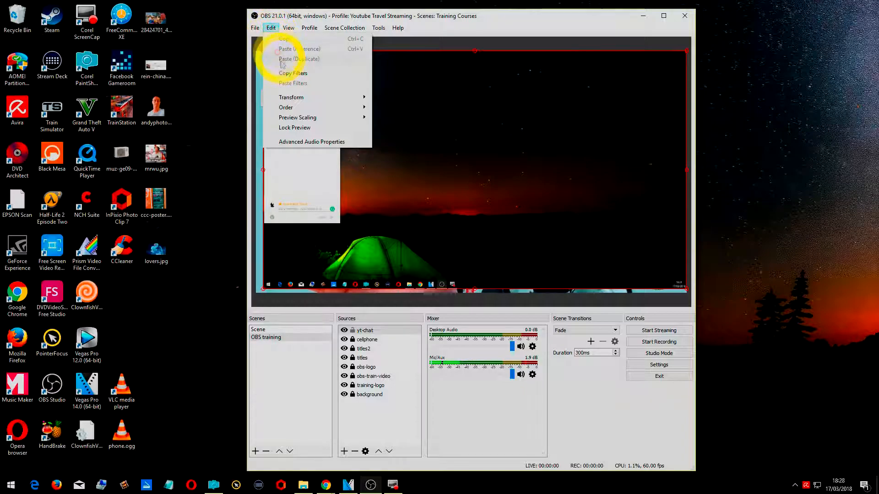
click(297, 161)
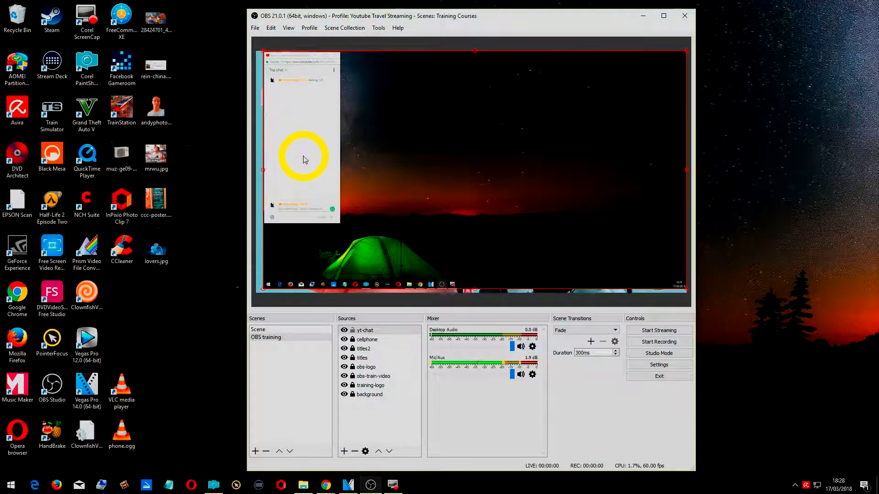
click(362, 248)
- Crop the bottom of the yt-chat capture by about 306 and its right side by about 1573, down to the chat window
key(alt)
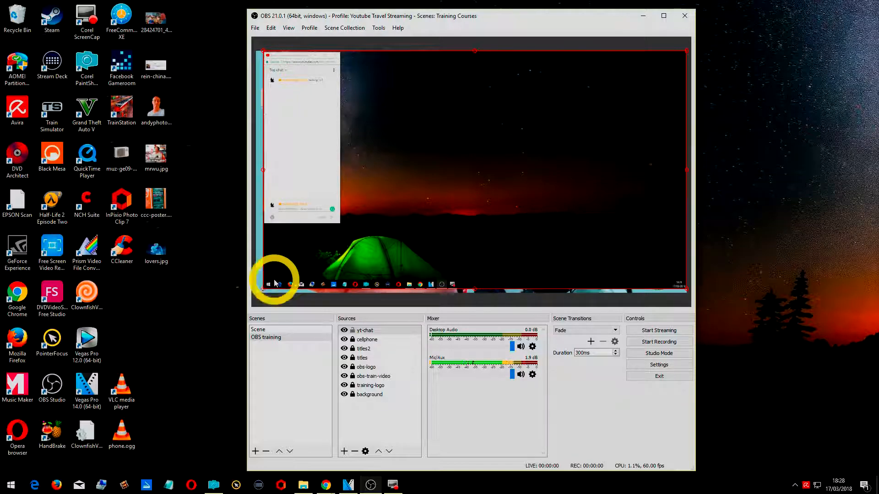
key(alt)
drag(263, 289, 257, 228)
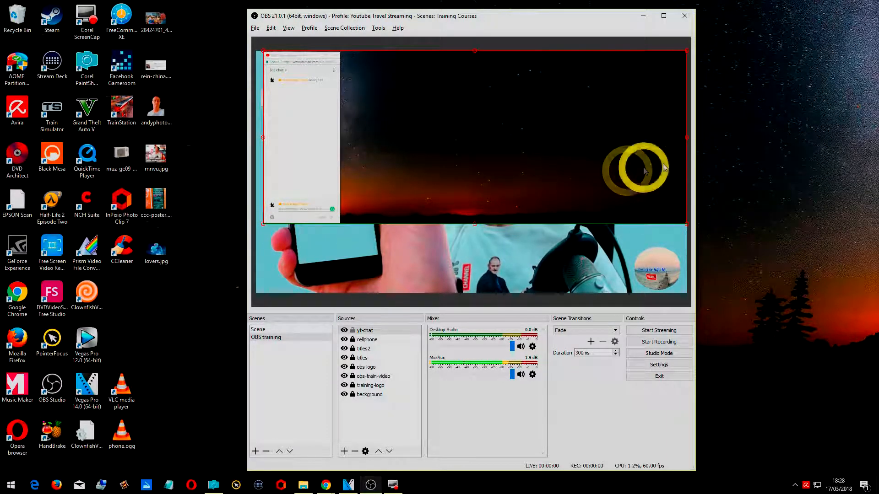
drag(686, 137, 342, 158)
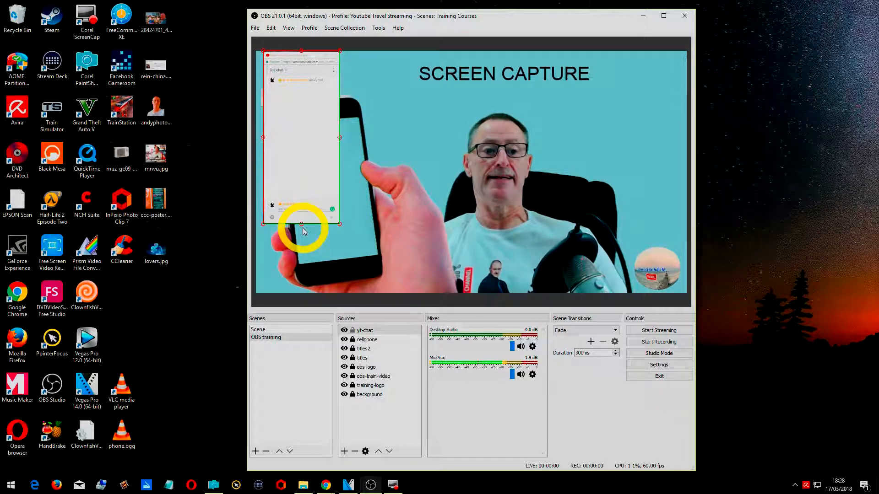
drag(301, 223, 301, 221)
- Crop the chat capture by about 7 on the left and 94 on top, and move it over the cellphone's screen
key(alt)
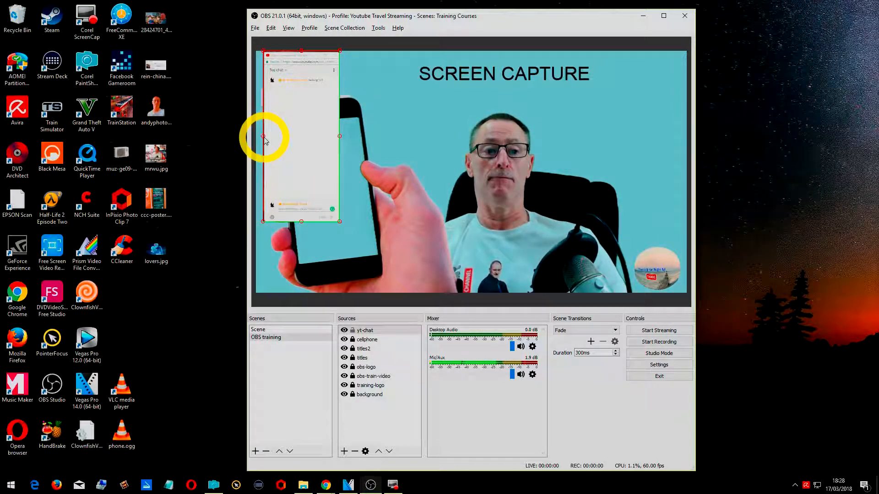
drag(264, 138, 266, 137)
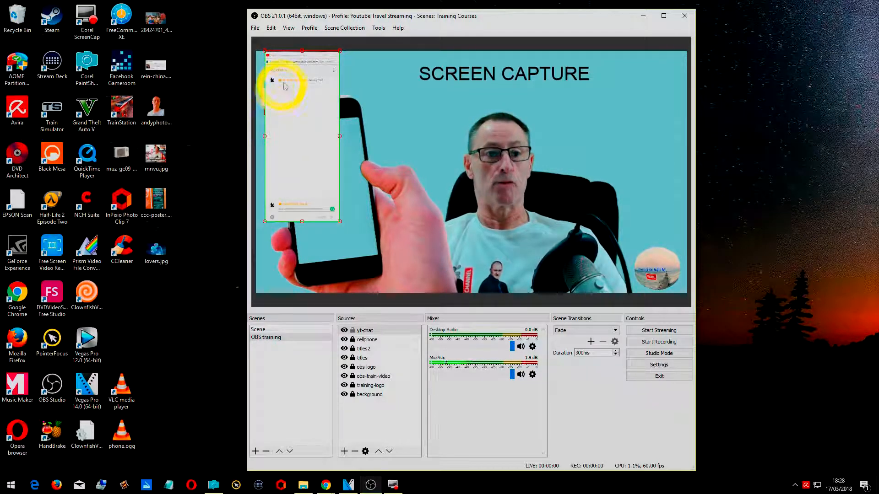
drag(302, 52, 297, 75)
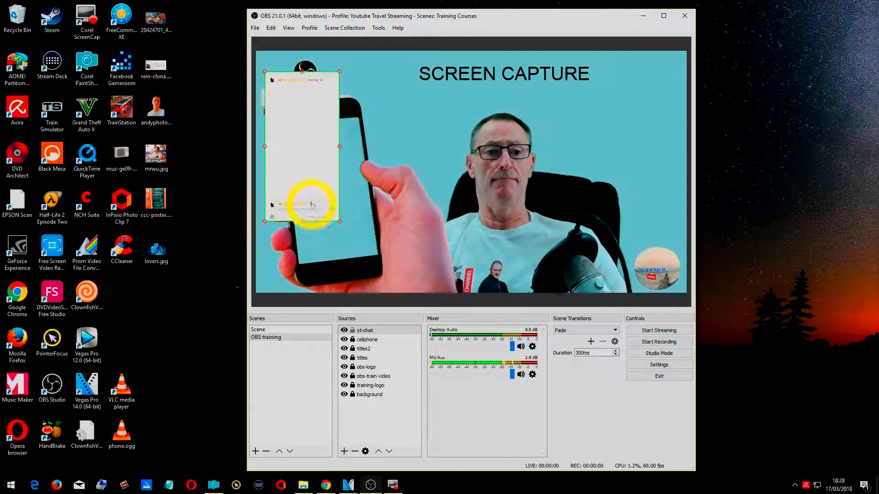
click(313, 183)
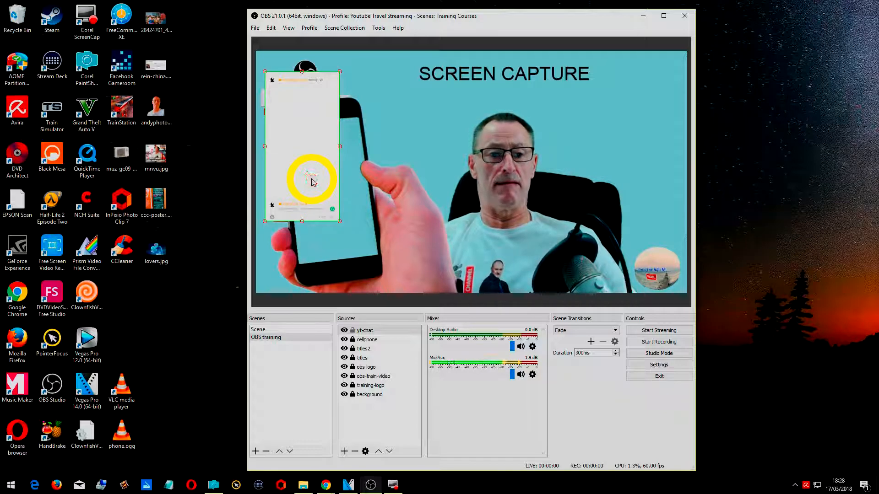
drag(295, 154, 327, 197)
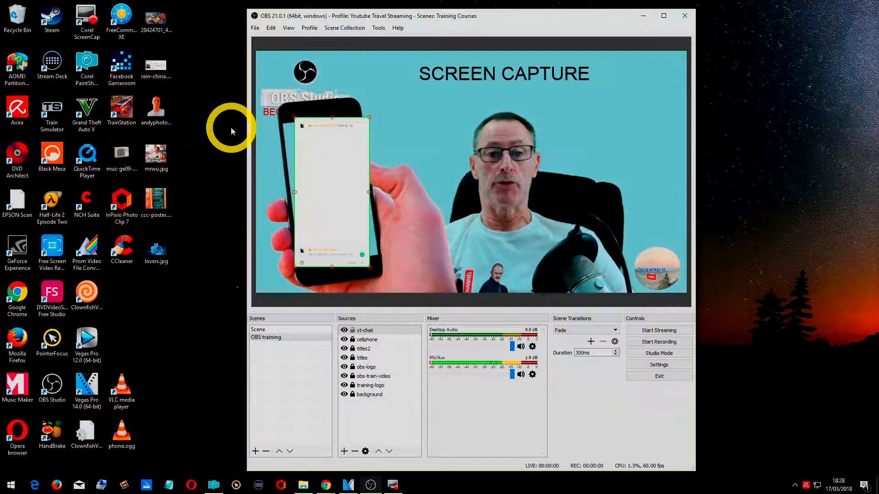
- Rotate the chat capture to -6 degrees and move it onto the cellphone's screen, at position about 123, 331
right_click(329, 151)
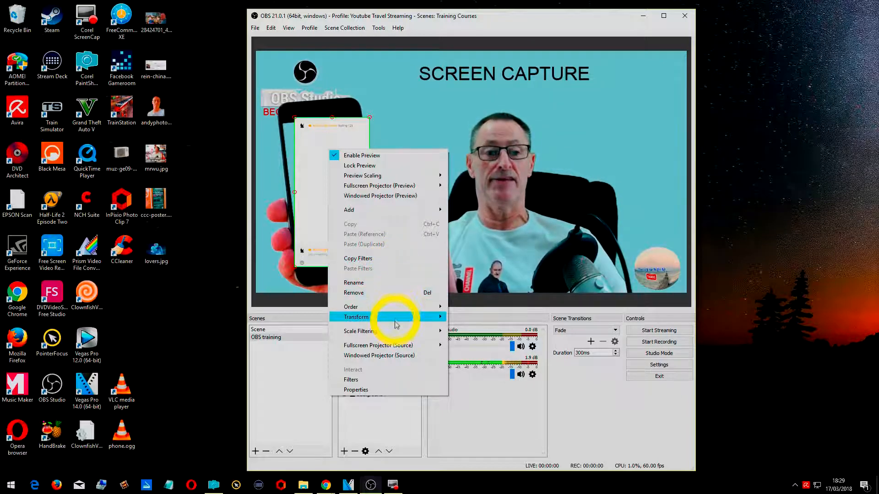
mouse_move(399, 318)
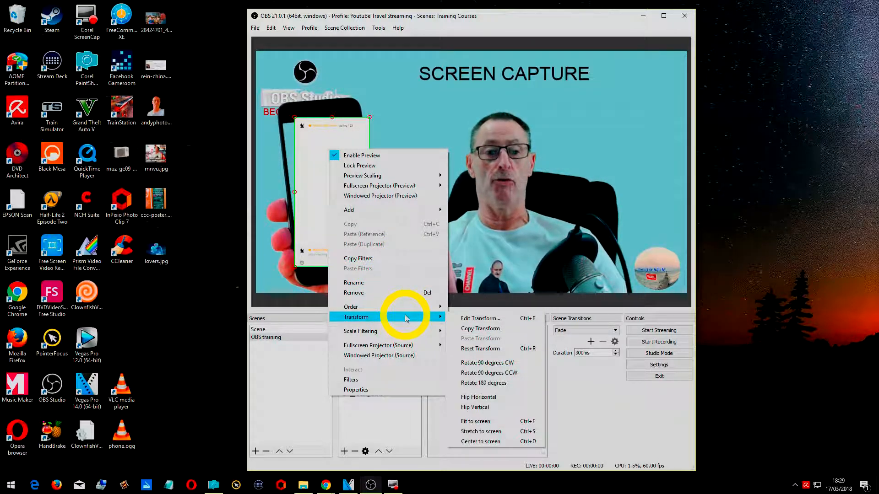
click(484, 319)
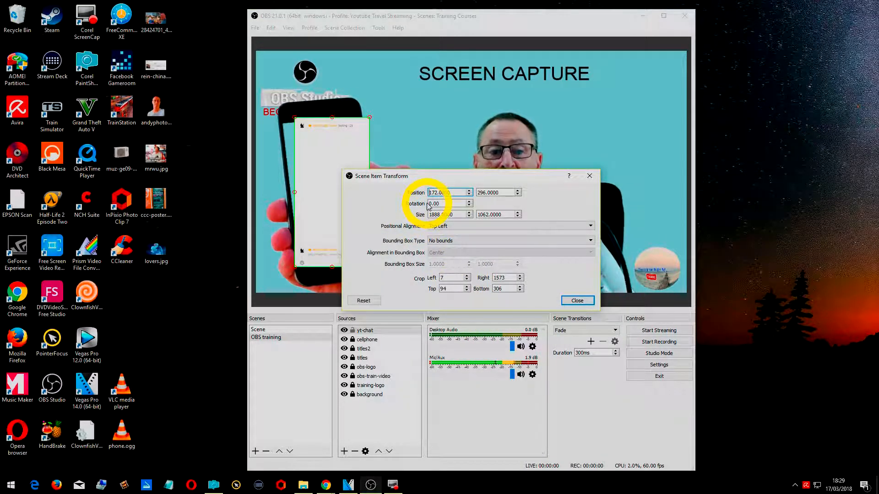
drag(453, 178, 539, 250)
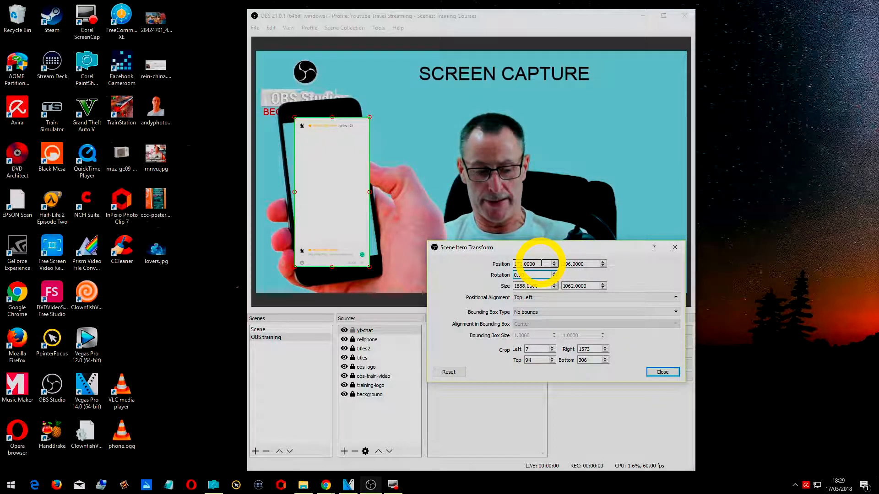
text(60)
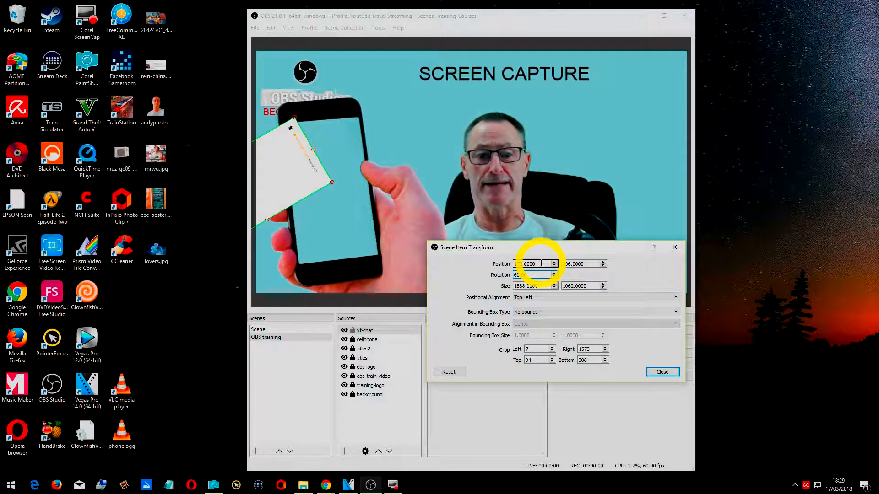
key(BackSpace)
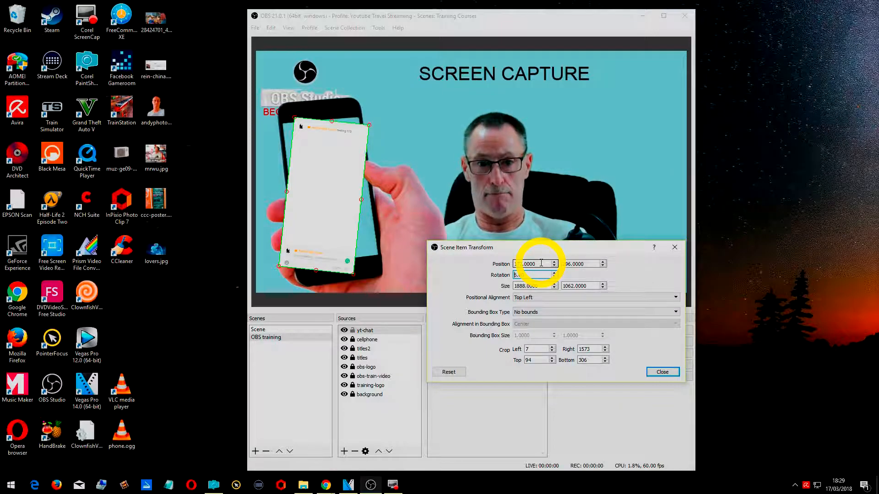
key(Home)
text(-)
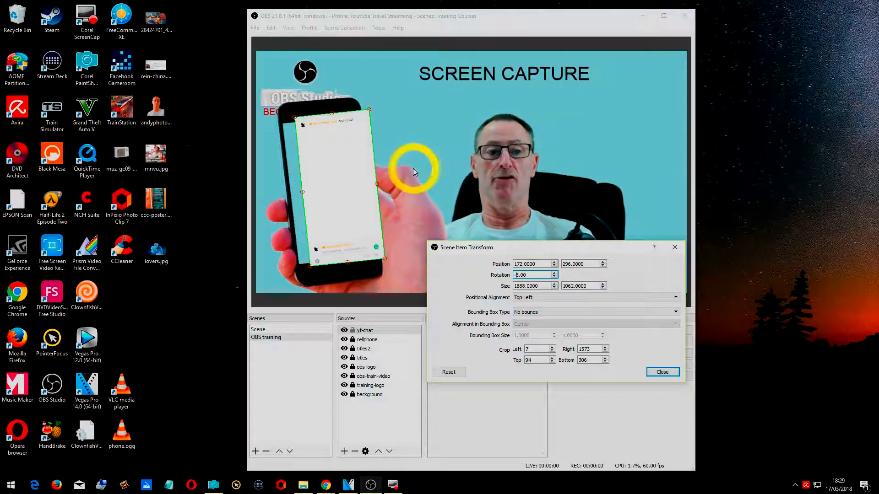
drag(366, 158, 338, 161)
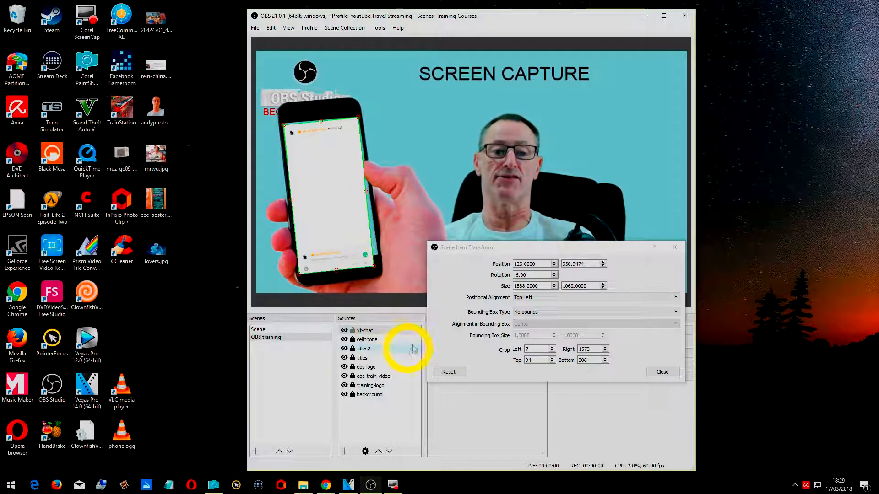
- Set the chat capture's rotation to -6.7 degrees and close the transform settings
click(526, 275)
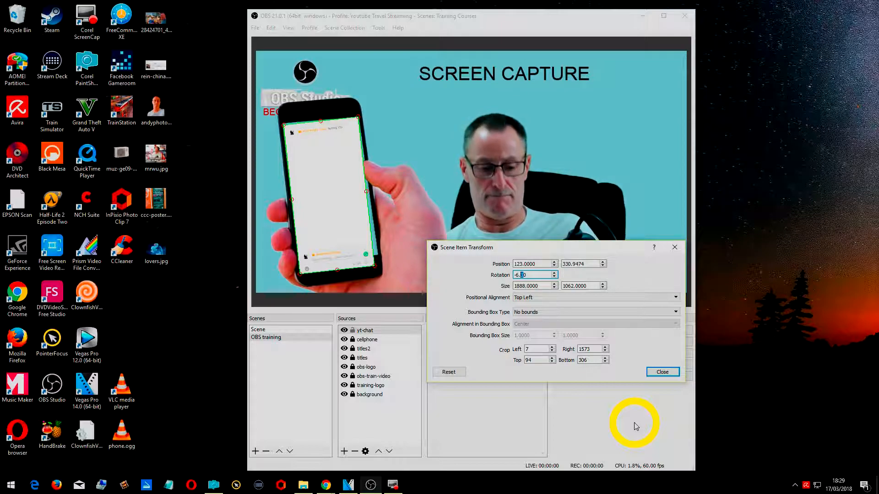
text(7)
key(Return)
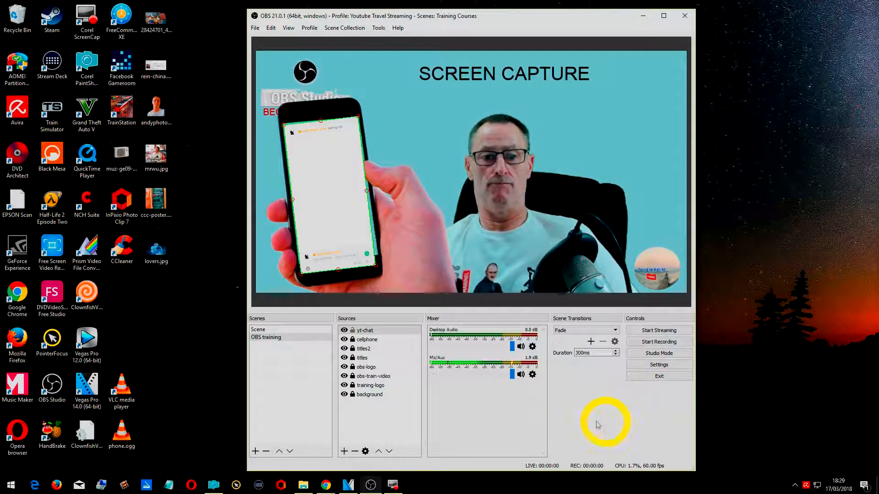
- Edit the chat capture's transform again and fine-tune its rotation to -7.3 degrees to match the cellphone's tilt
right_click(319, 223)
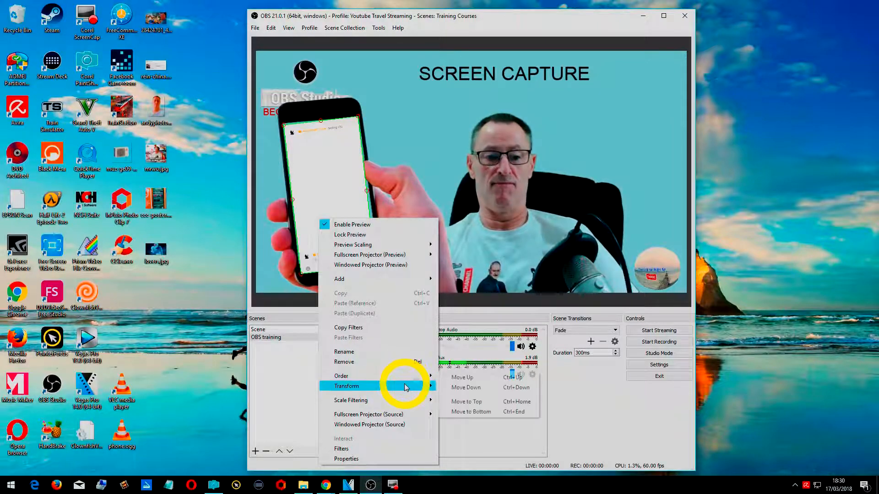
mouse_move(402, 385)
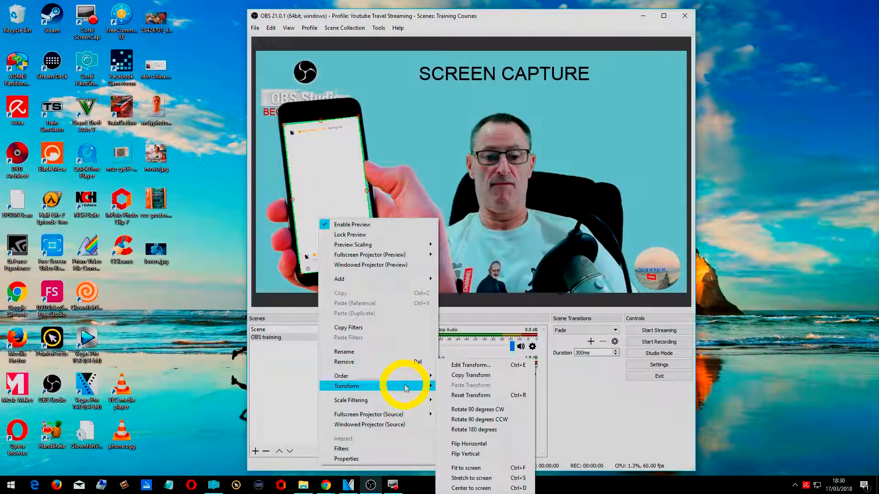
click(468, 365)
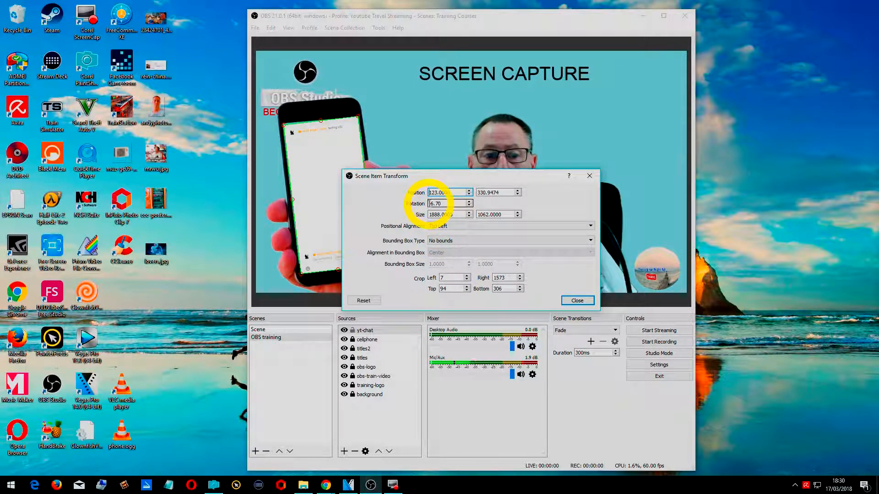
drag(466, 177, 578, 261)
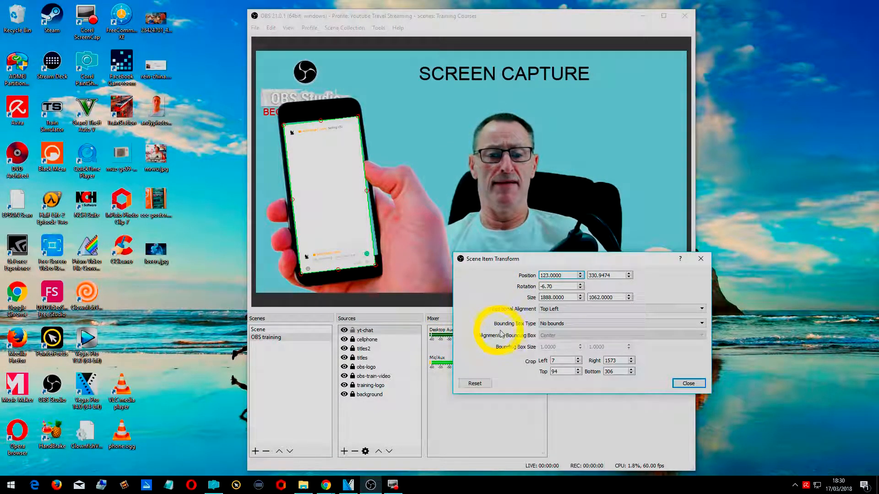
click(547, 287)
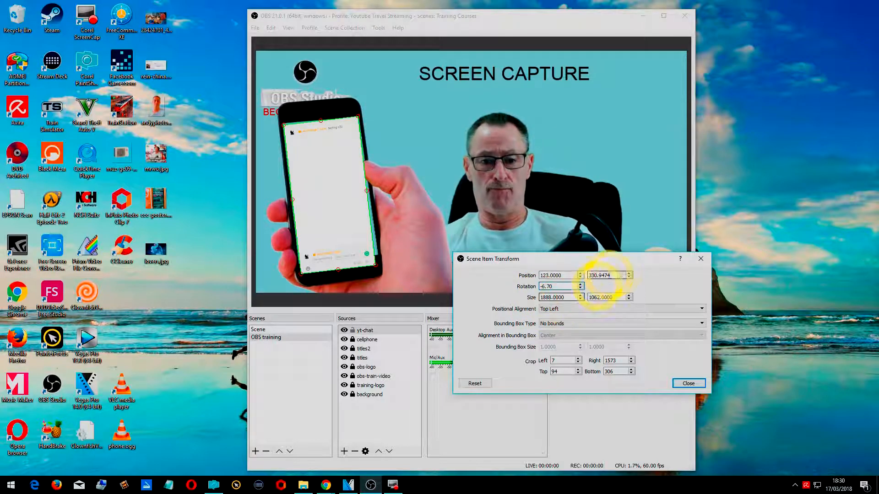
key(BackSpace)
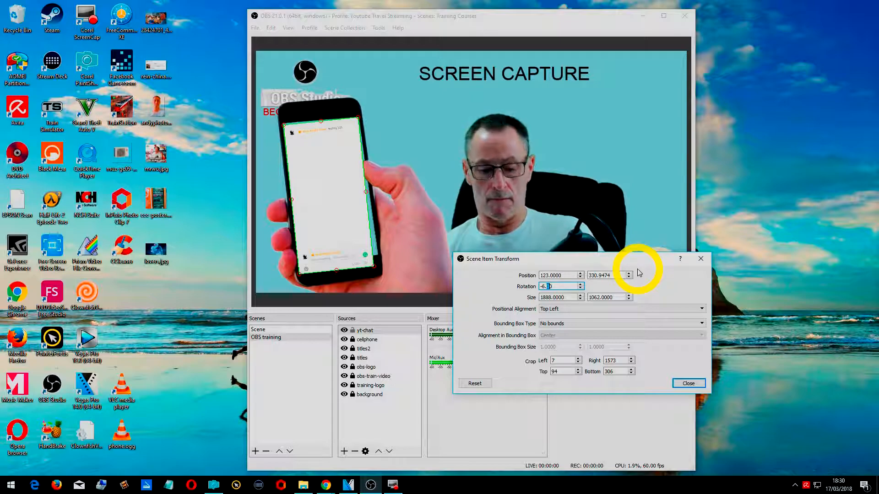
text(9)
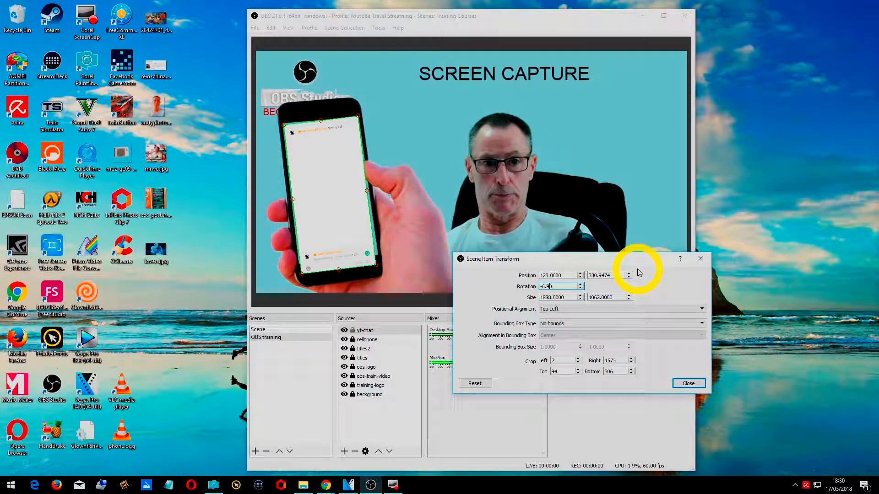
key(BackSpace)
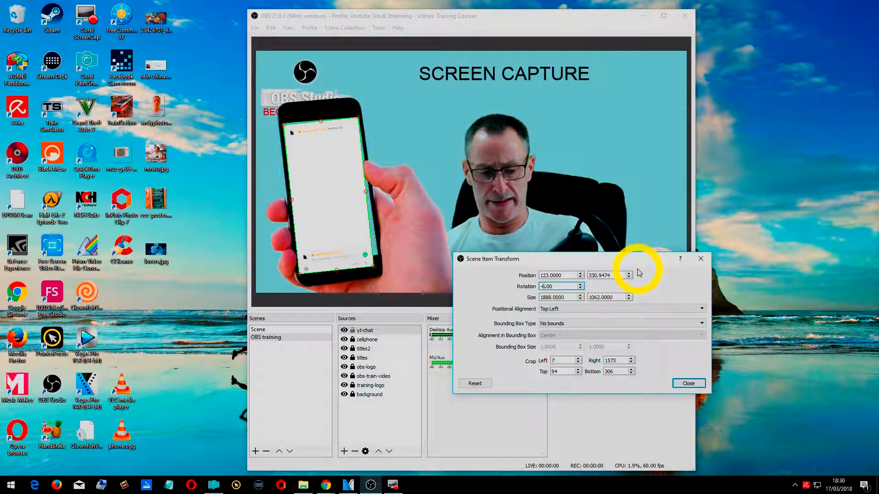
text(7)
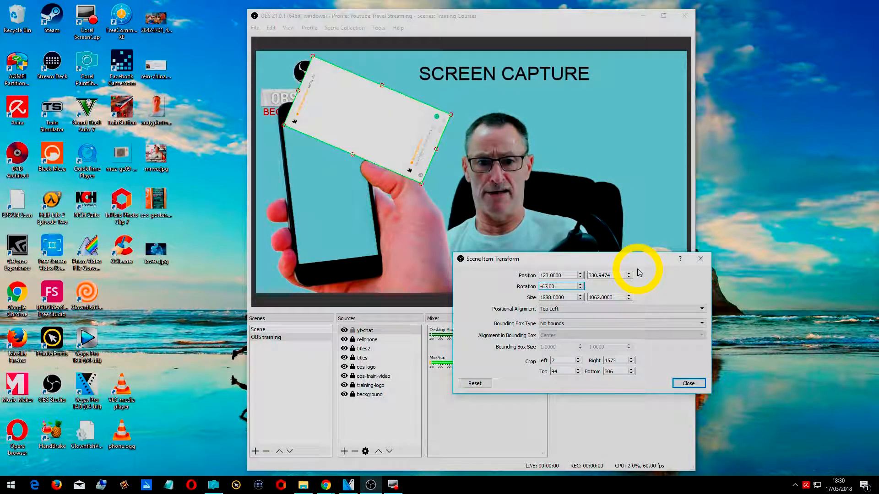
key(BackSpace)
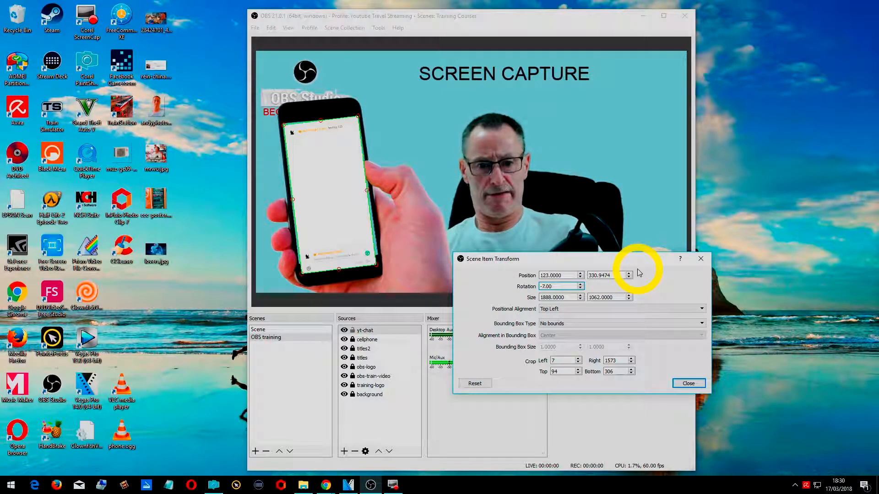
text(5)
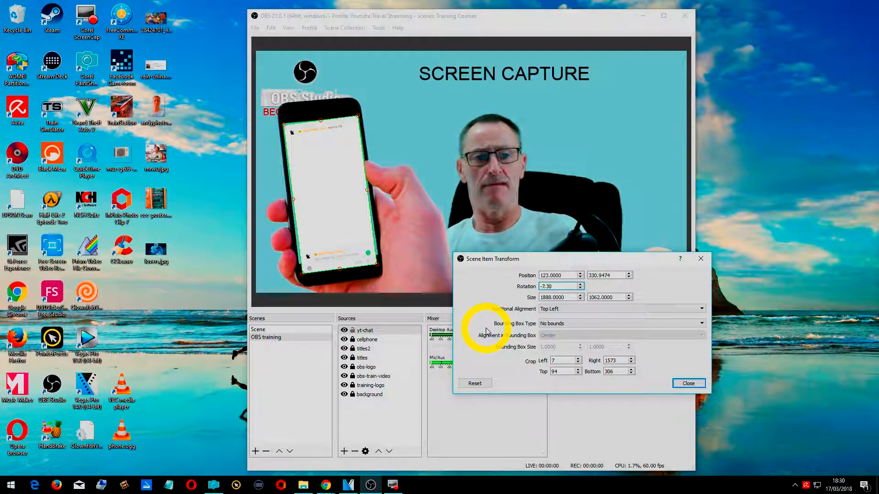
key(Return)
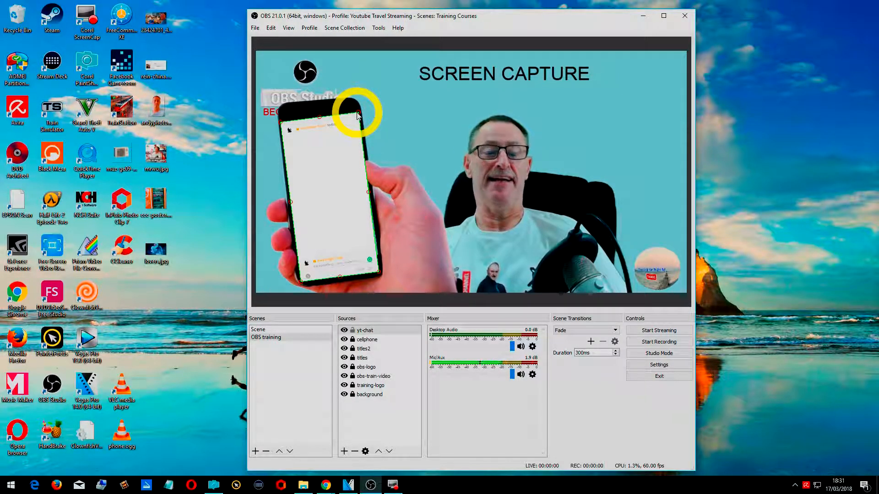
- Adjust the size and position of the chat capture so it fills the cellphone's screen area
drag(355, 105, 369, 188)
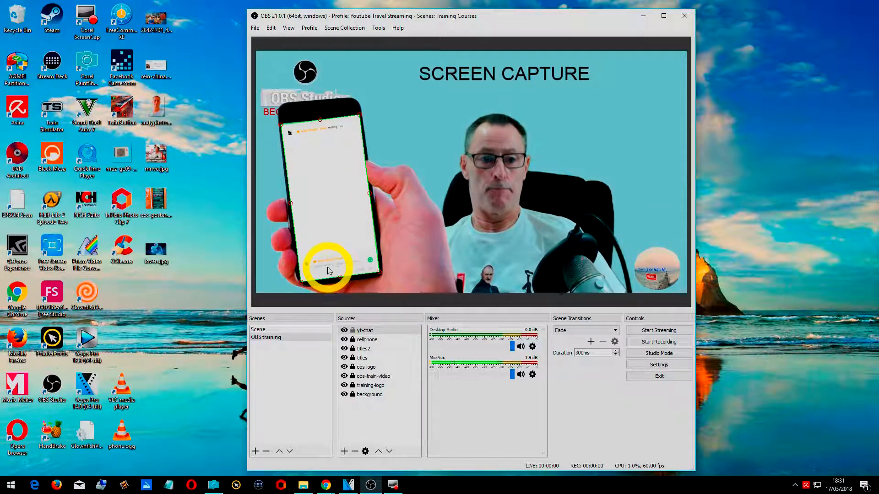
click(306, 131)
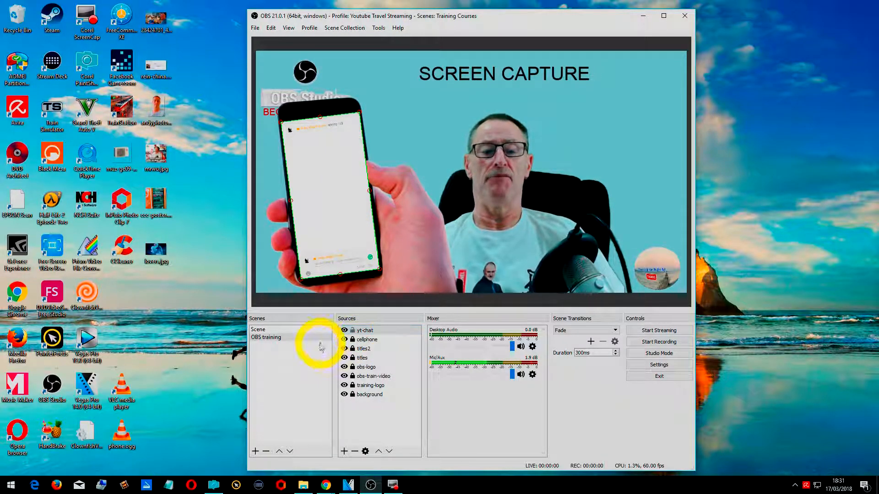
- Move the cellphone source above yt-chat and extend the chat capture's lower edge below the phone's screen
click(374, 341)
mouse_move(374, 341)
mouse_down()
mouse_move(373, 328)
mouse_move(337, 325)
mouse_up()
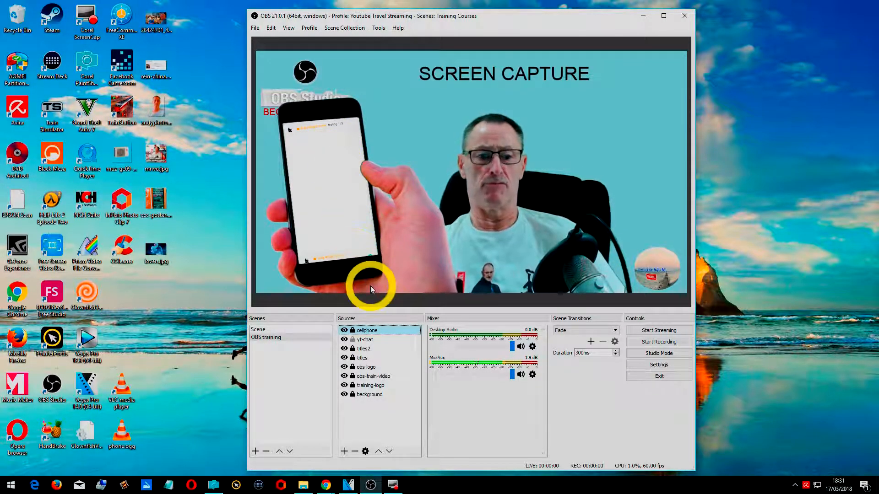
click(336, 237)
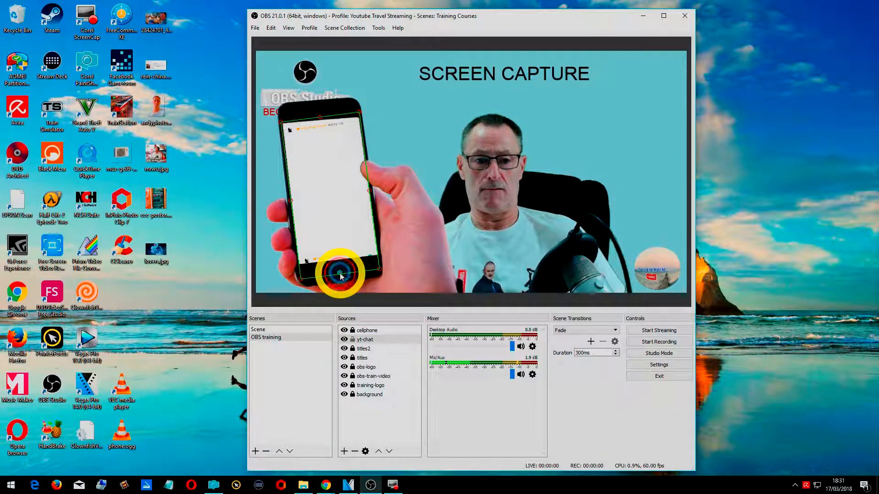
drag(341, 280, 342, 288)
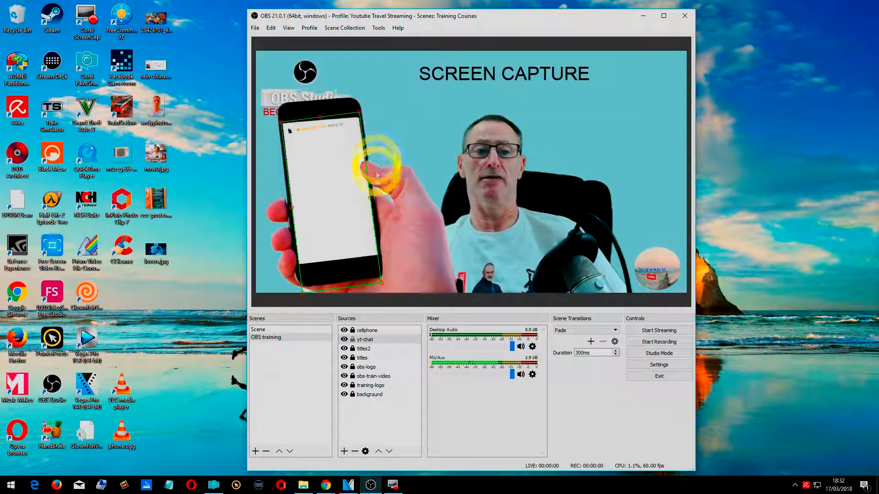
- Edit the yt-chat source's transform and slightly reduce its counter-clockwise rotation to follow the cellphone's tilt
right_click(365, 339)
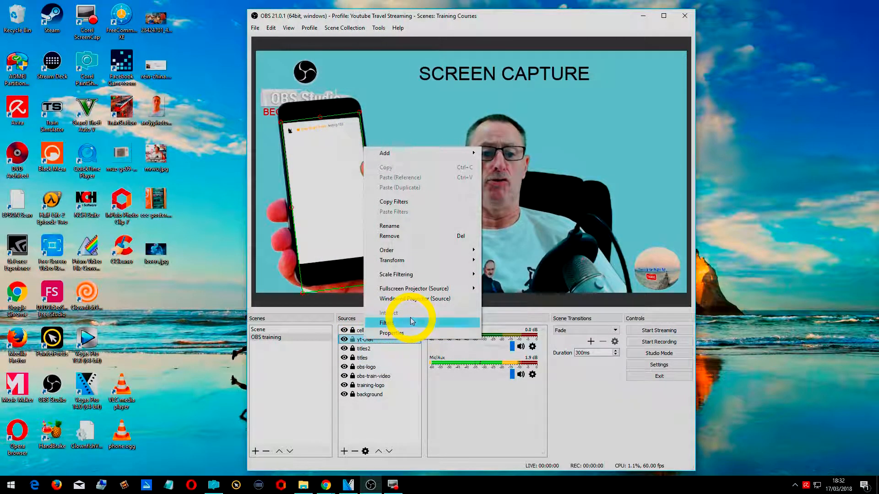
mouse_move(414, 260)
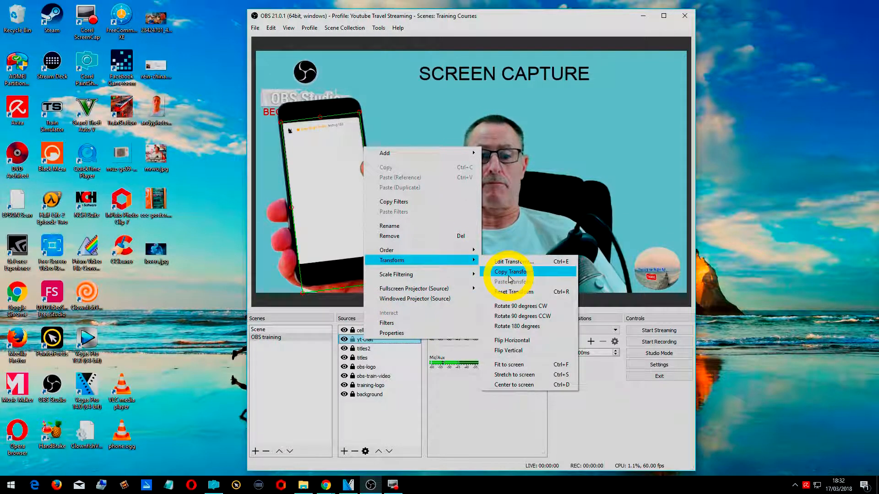
click(553, 261)
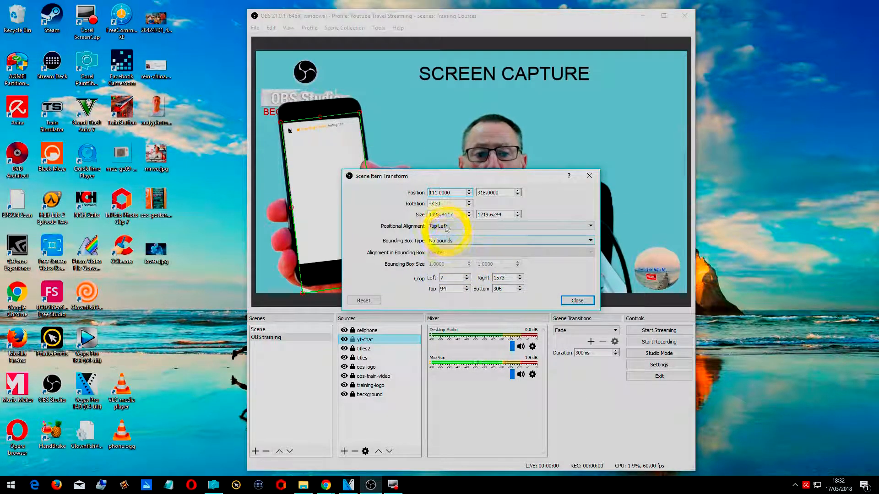
click(458, 204)
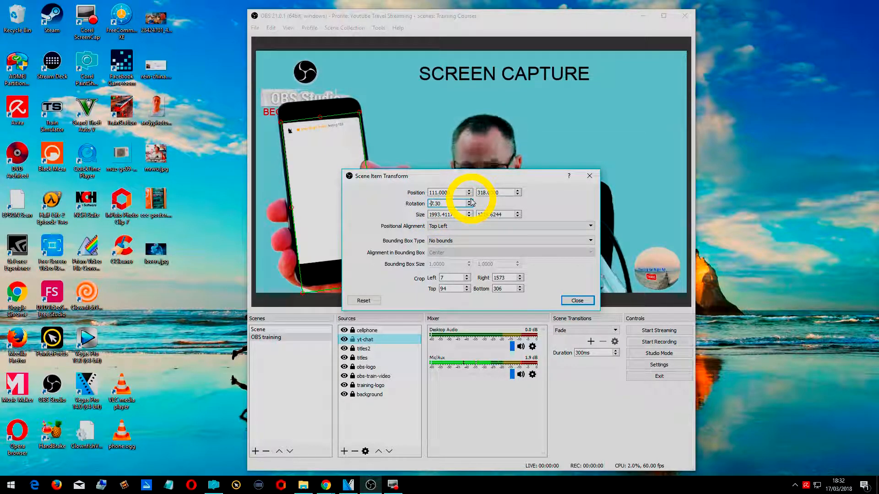
click(470, 202)
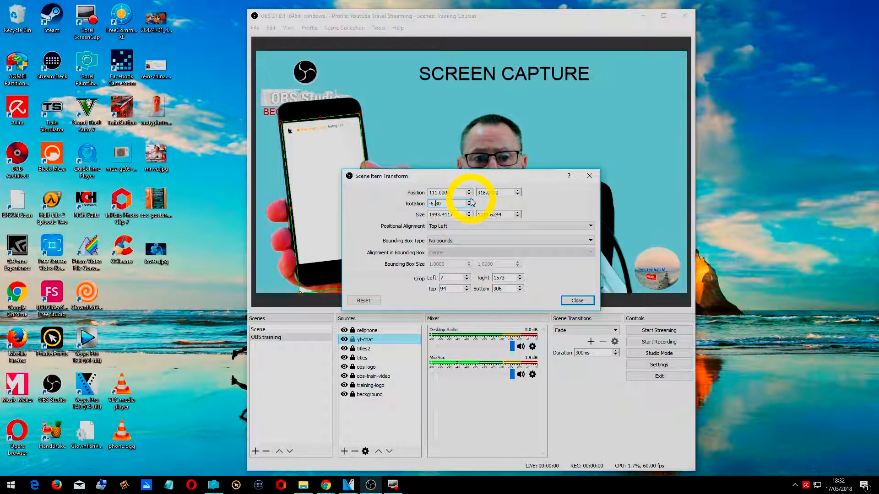
key(shift+Right)
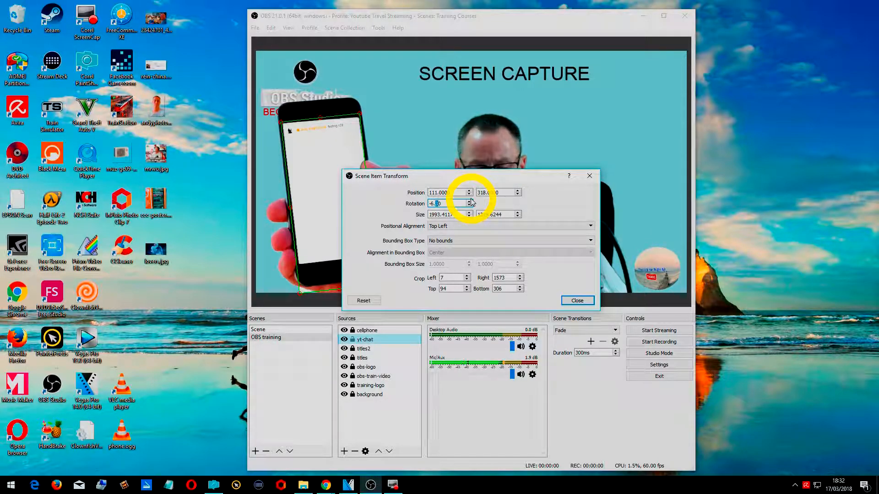
key(Return)
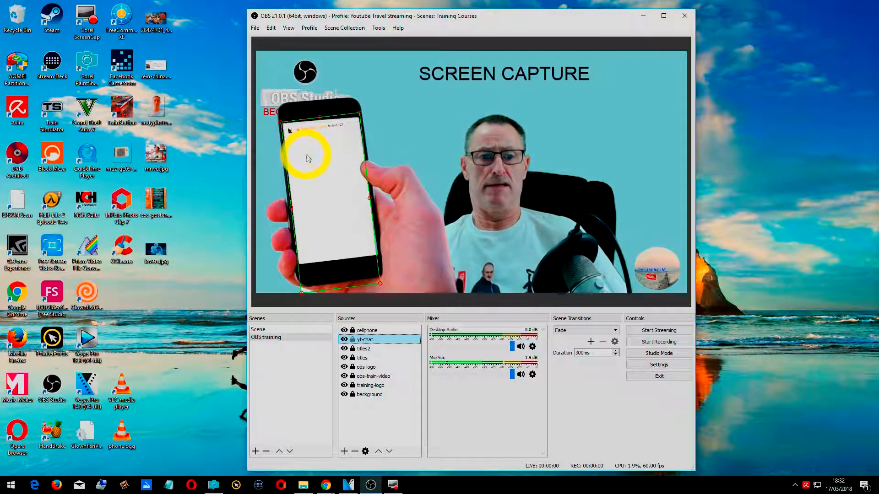
- Edit the yt-chat source's transform again, raise its rotation value by one degree and close the settings
click(377, 332)
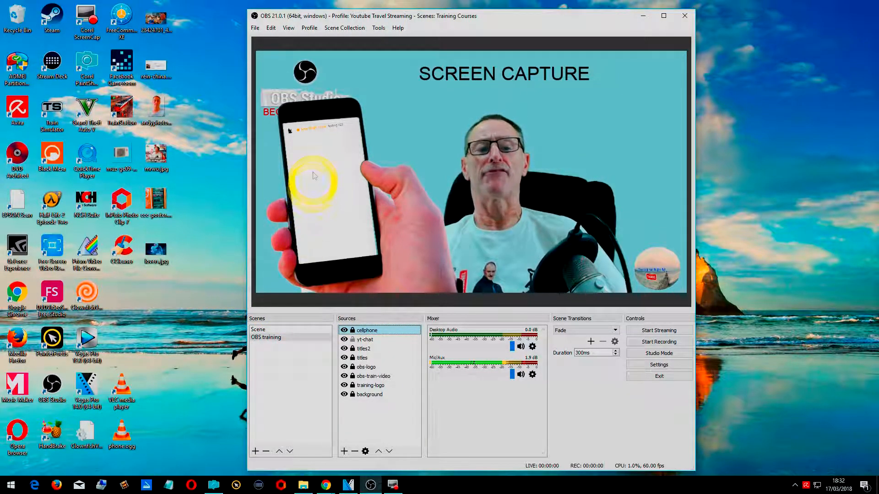
click(301, 144)
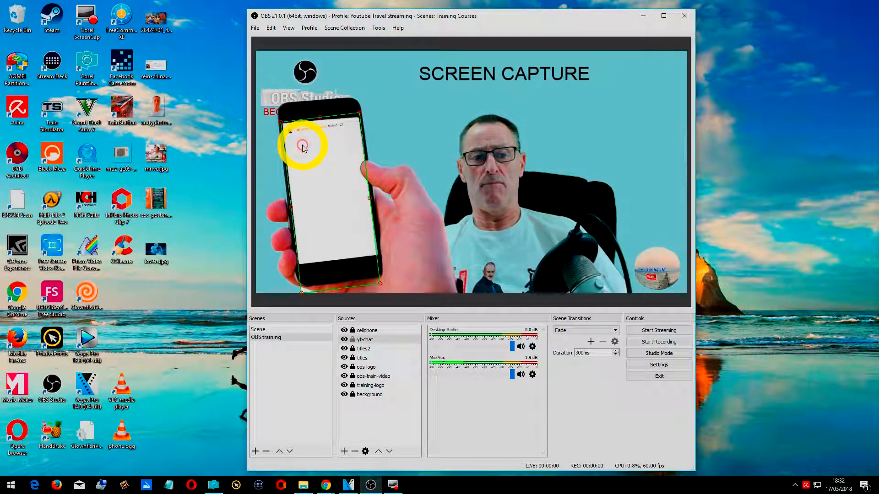
click(366, 340)
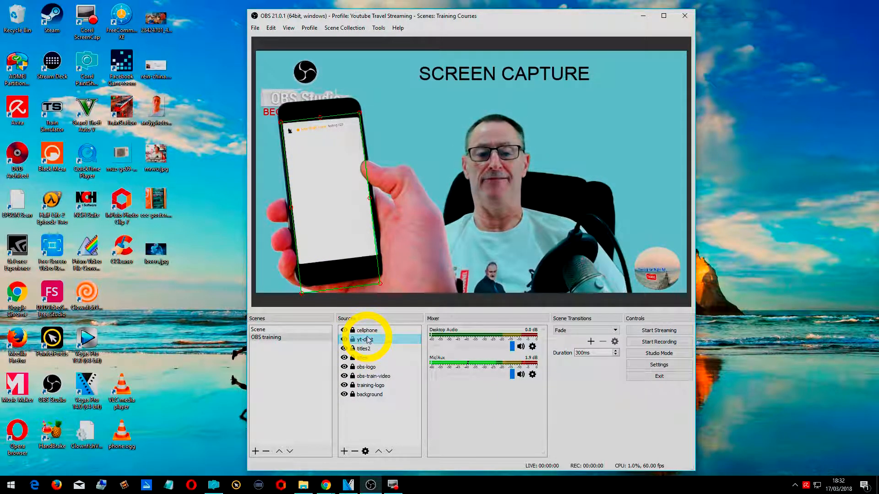
right_click(368, 340)
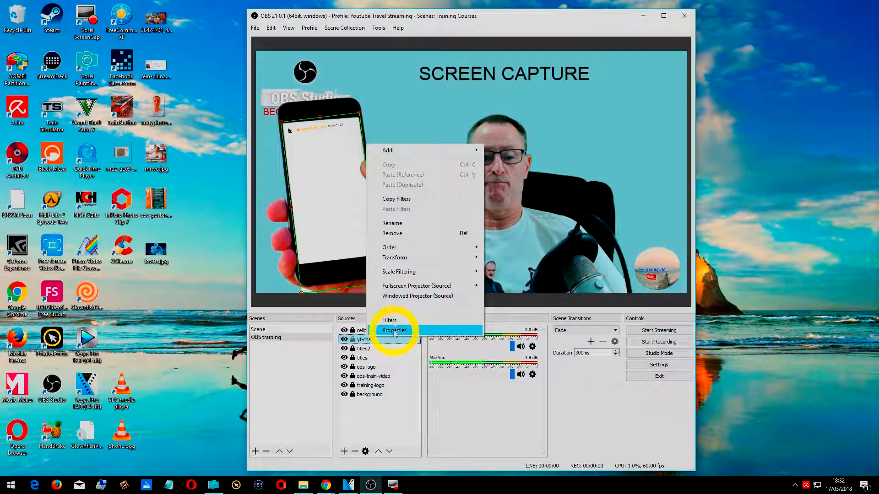
mouse_move(439, 258)
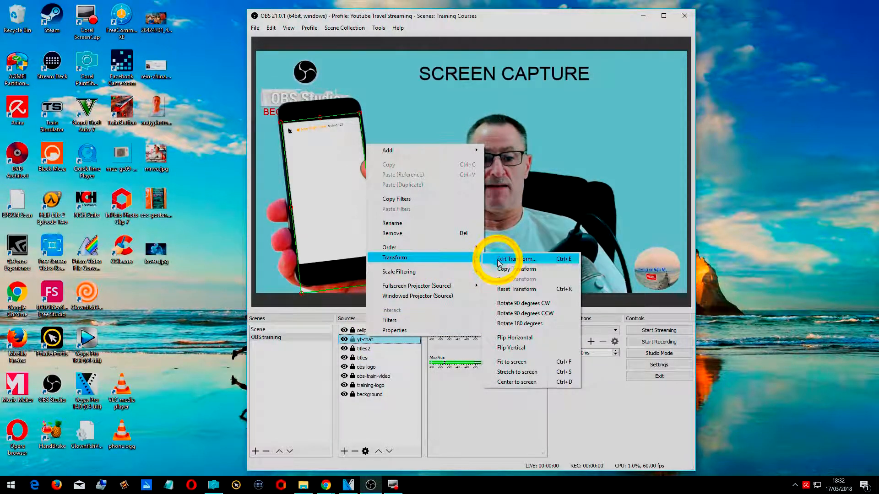
click(499, 259)
double_click(435, 202)
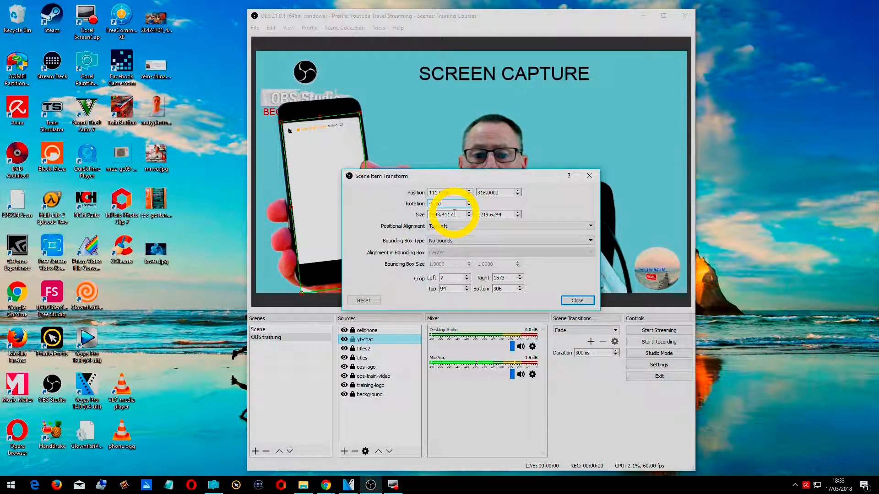
key(Up)
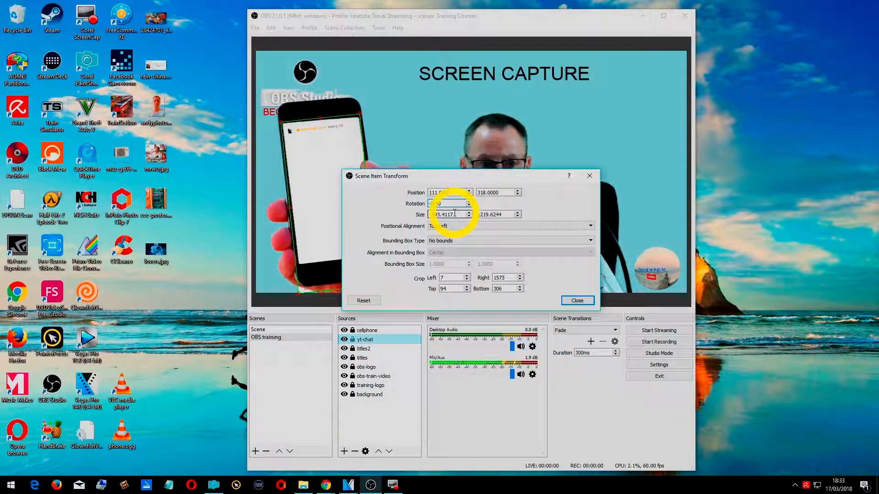
key(Return)
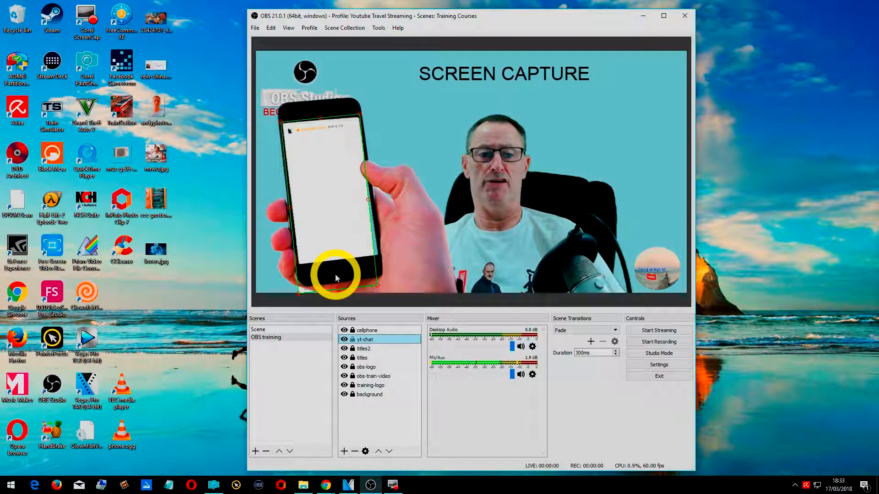
- Refit the chat capture by nudging it right and raising its lower edge to the phone screen's bottom, and lock the yt-chat source
drag(336, 234, 338, 234)
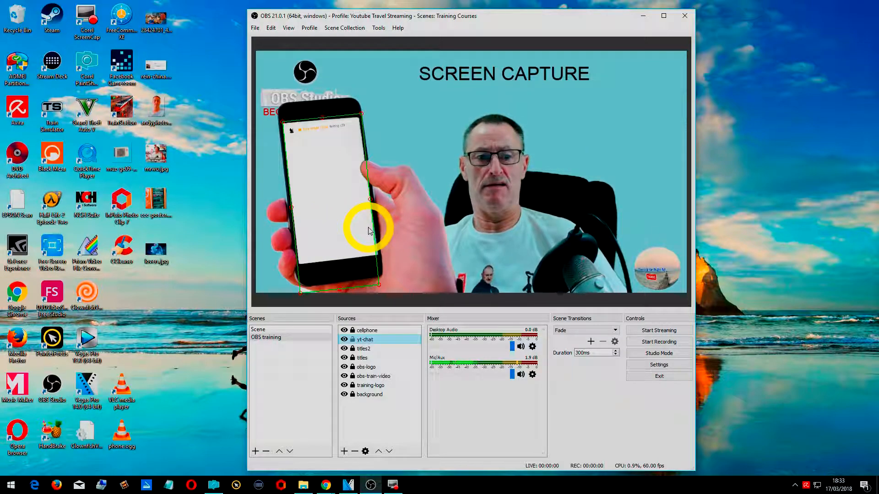
drag(379, 285, 379, 264)
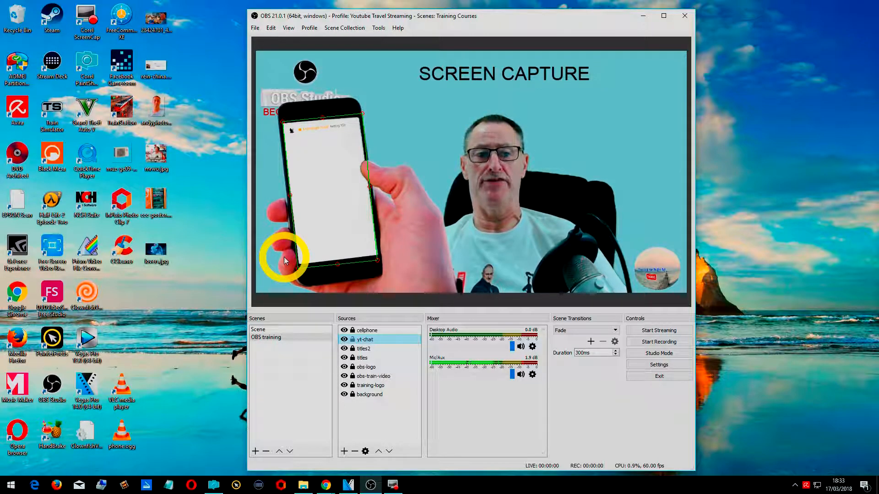
click(352, 339)
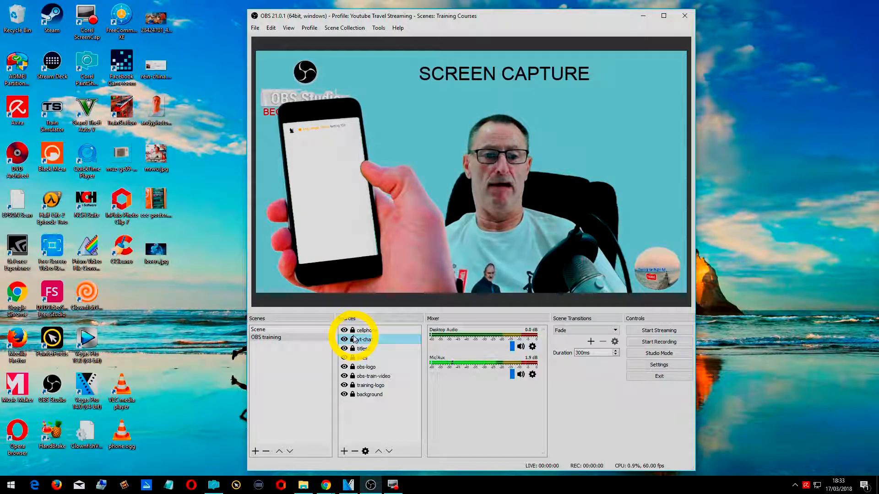